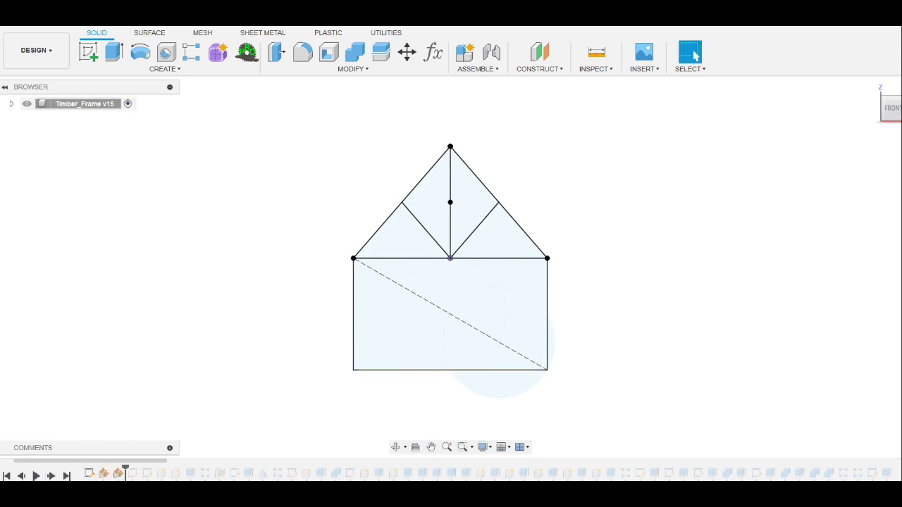
- Expand the Construction folder in the browser and make Plane7 visible
left_click(11, 104)
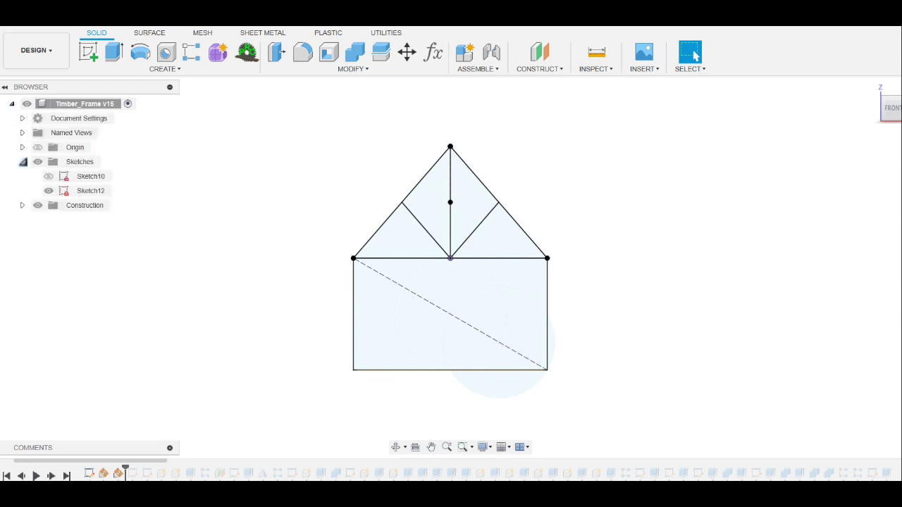
left_click(22, 205)
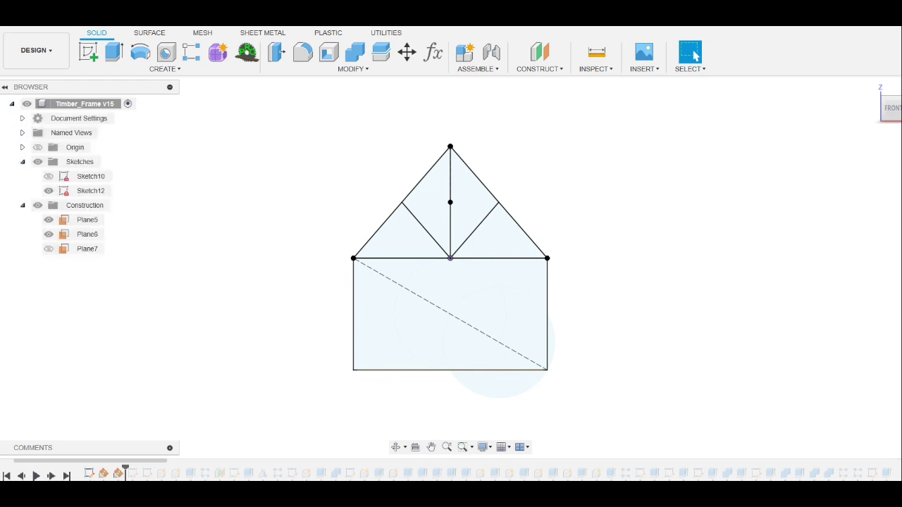
left_click(48, 249)
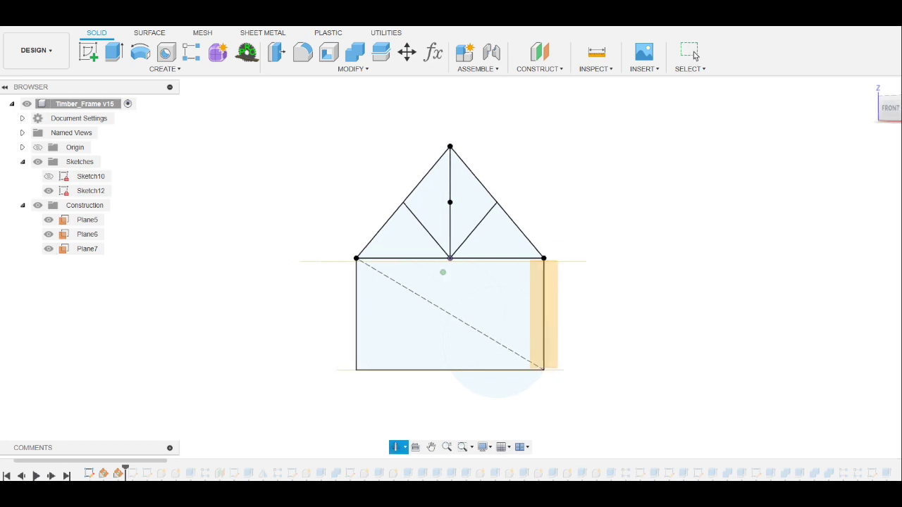
- Tilt the view into 3D and roll the timeline forward to Sketch13's side-wall rectangle
middle_click_drag(694, 55, 694, 55, "shift")
left_click(694, 55)
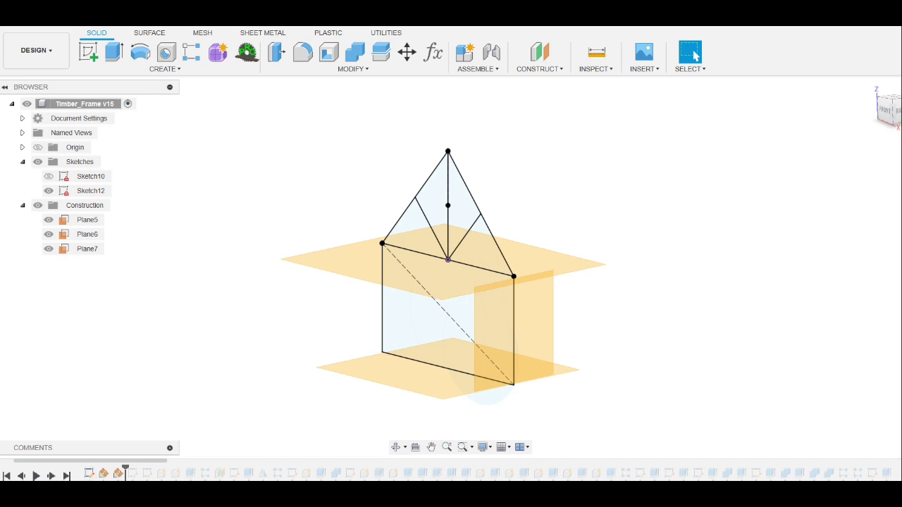
left_click(51, 475)
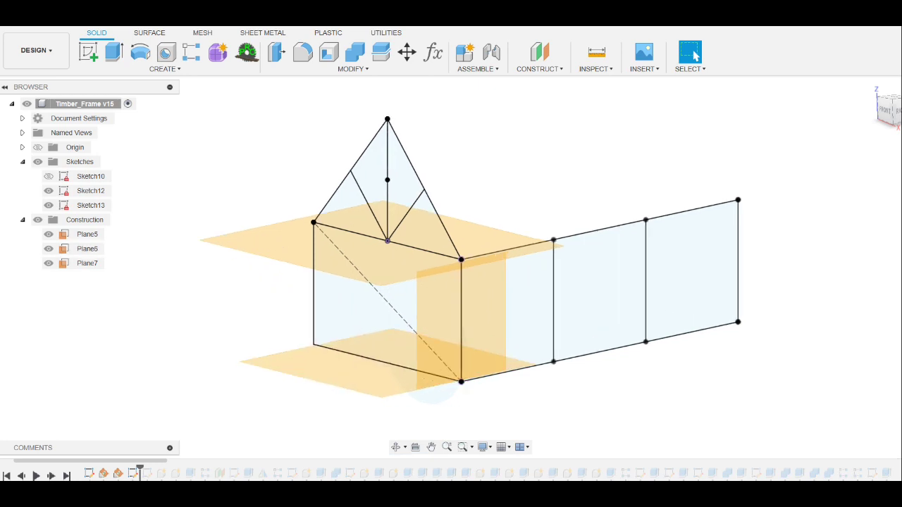
- Replay Sketch14, the frame component and the post features in the timeline
left_click(51, 476)
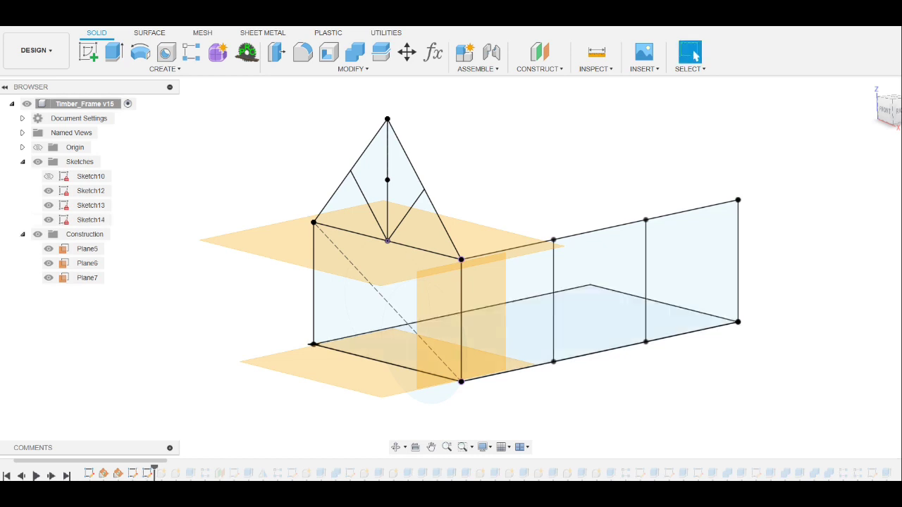
left_click(50, 475)
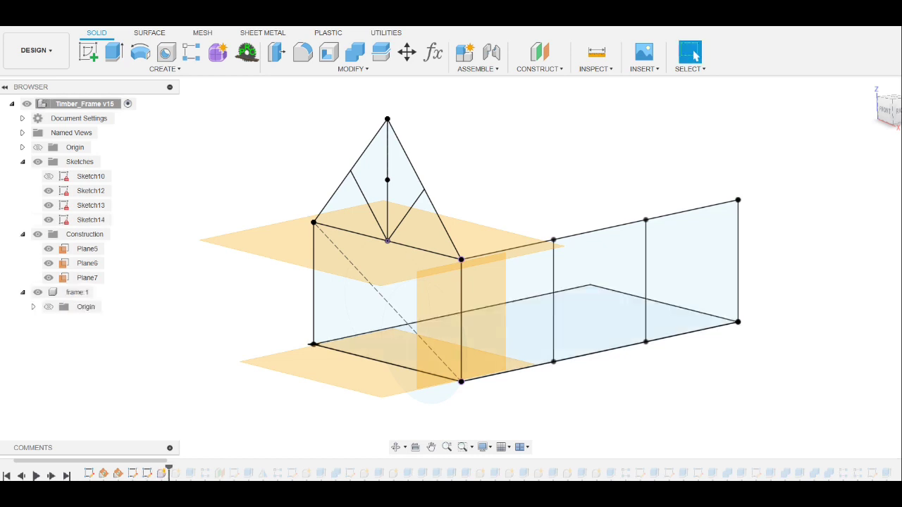
left_click(50, 475)
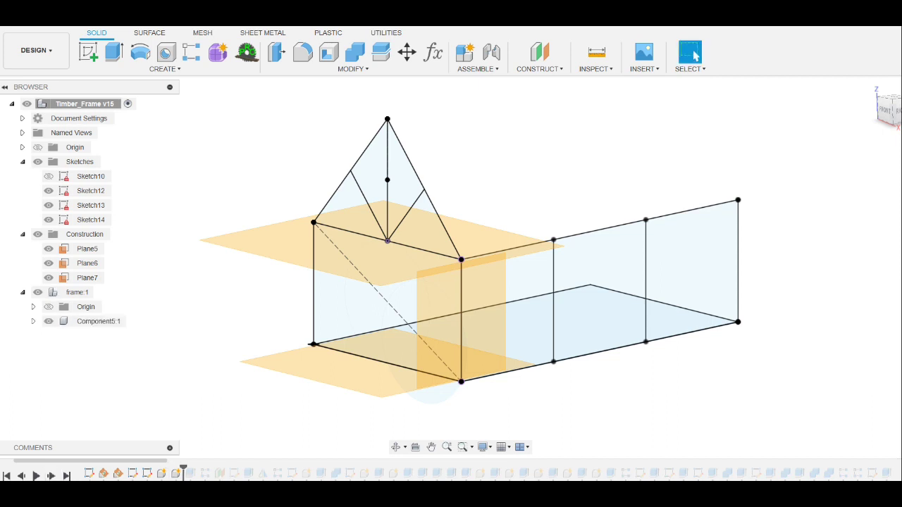
left_click(50, 476)
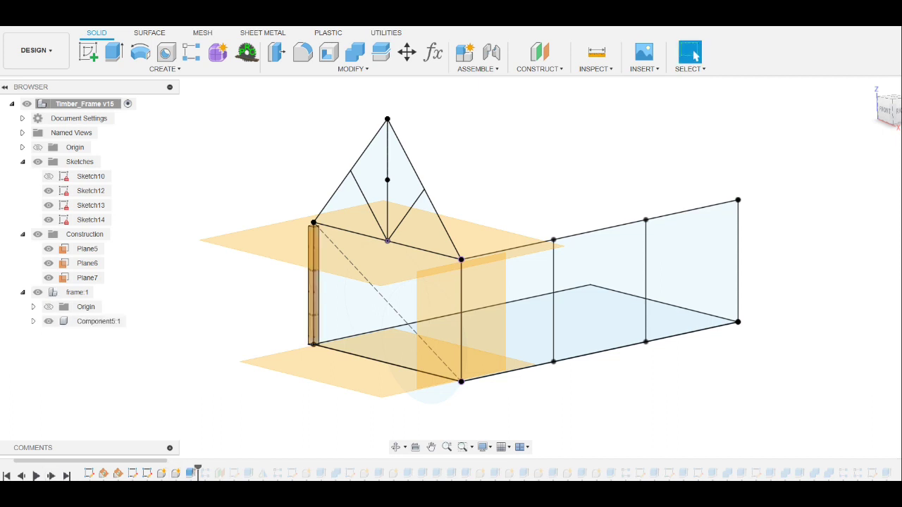
- Hide the Construction folder's planes and adjust the view of the eight posts
left_click(37, 234)
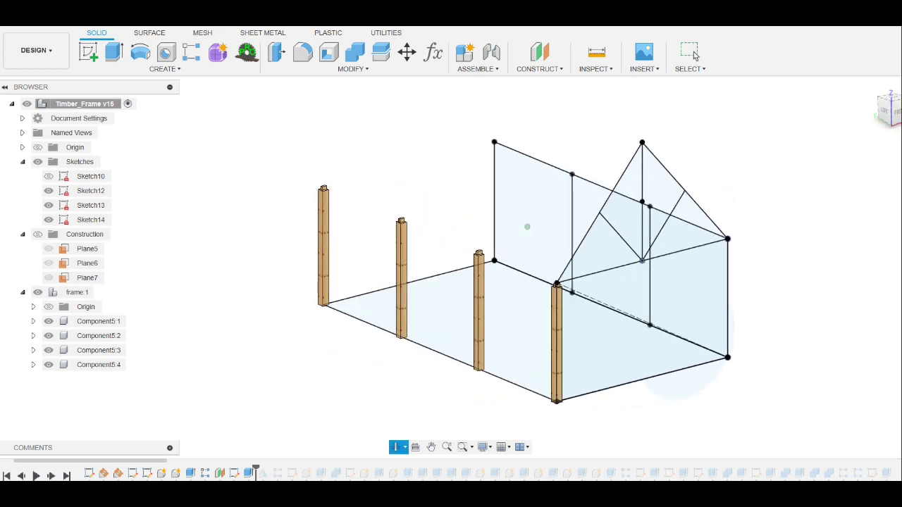
left_click(690, 52)
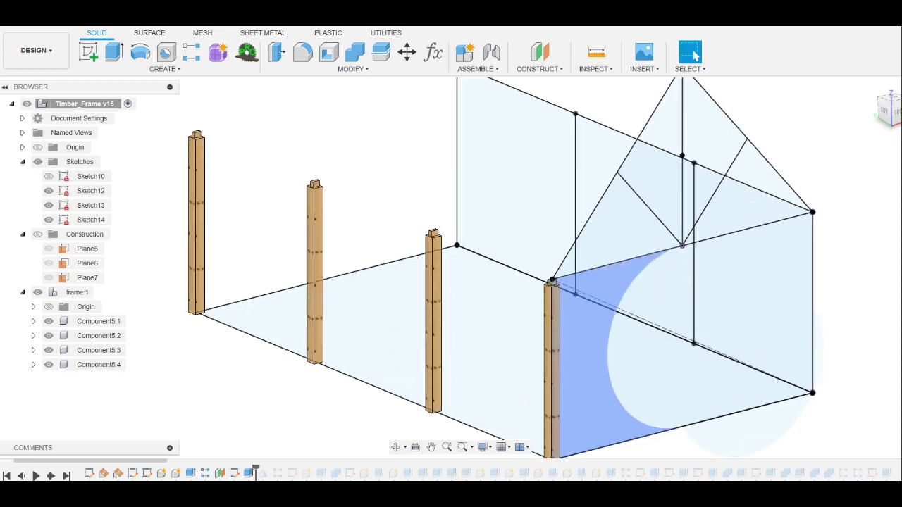
scroll(551, 280, "up", 3)
scroll(544, 274, "down", 4)
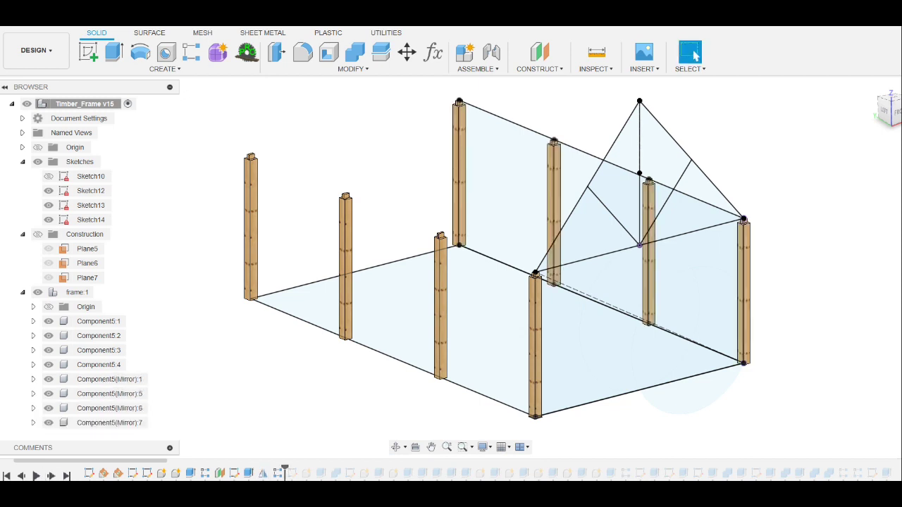
- Turn to a front view and replay the timeline to the tie beam and Sketch3 truss lines
left_click(694, 54)
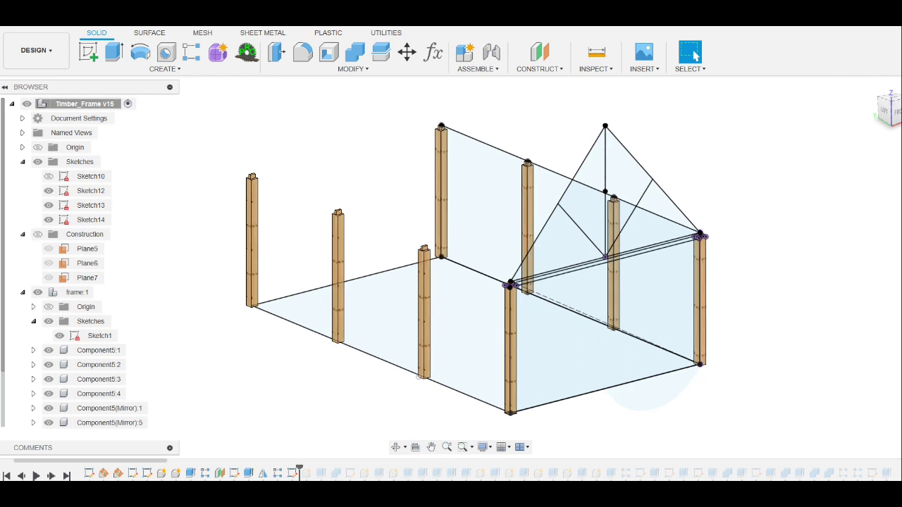
middle_click_drag(693, 54, 676, 397, "shift")
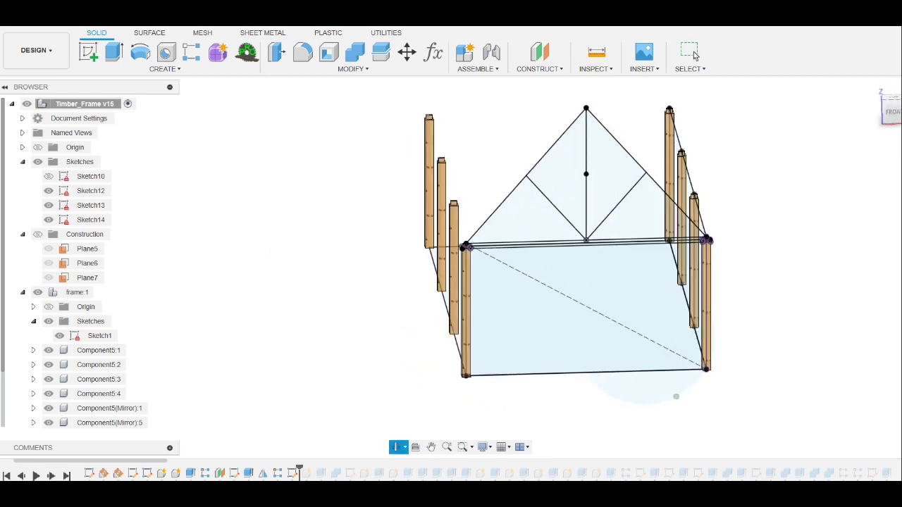
left_click(694, 55)
scroll(555, 254, "down", 1)
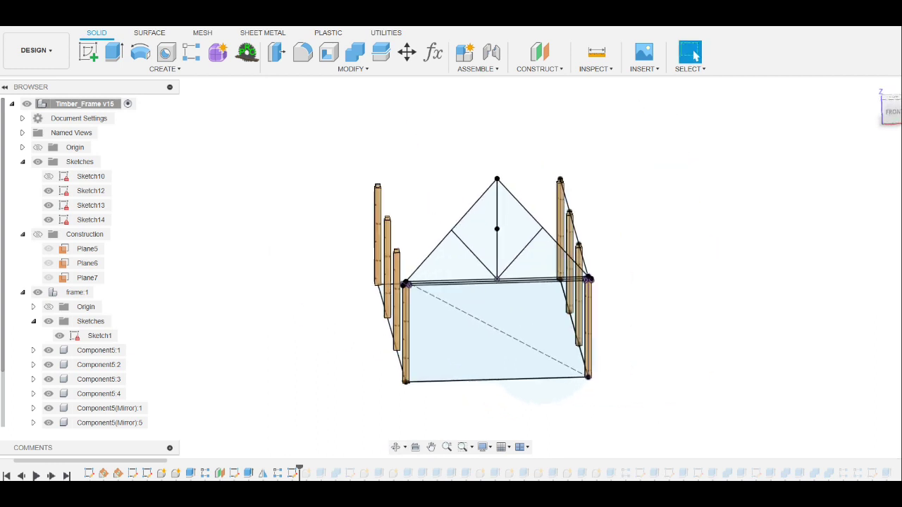
scroll(590, 380, "up", 1)
scroll(592, 406, "up", 1)
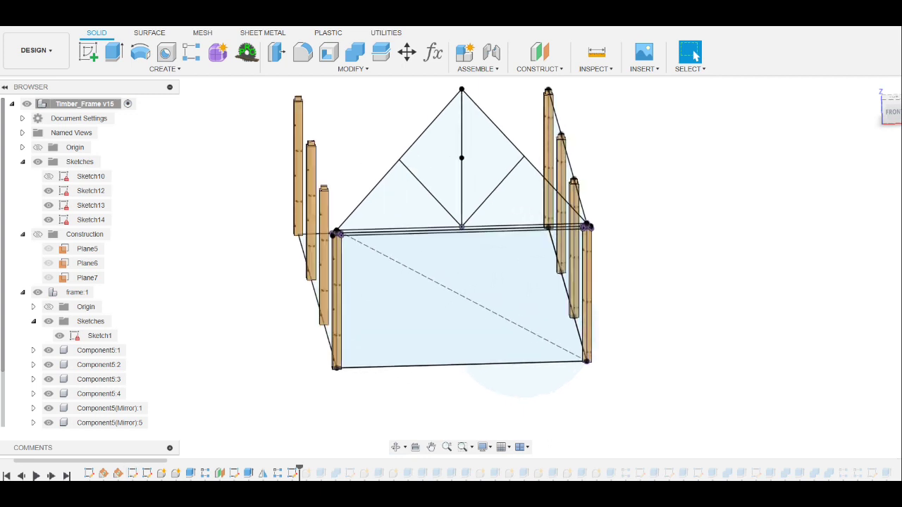
left_click(51, 476)
left_click(50, 476)
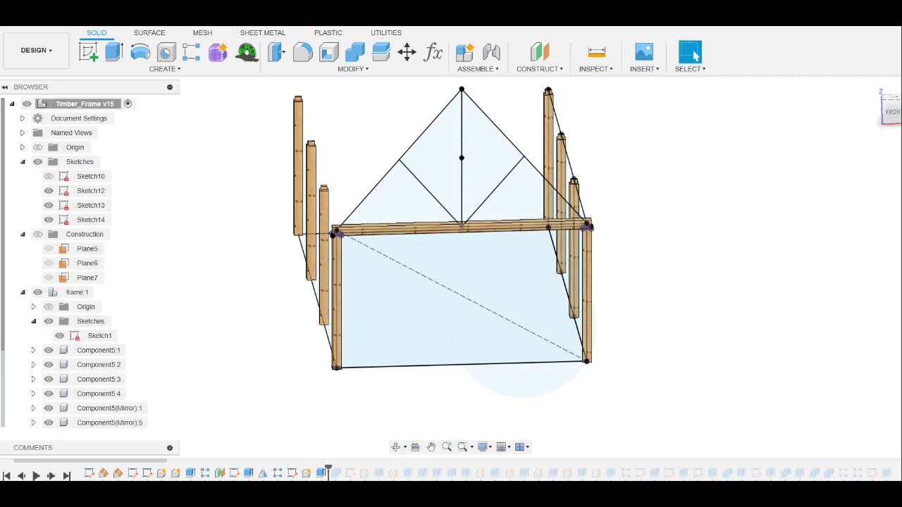
left_click(51, 476)
left_click(51, 476)
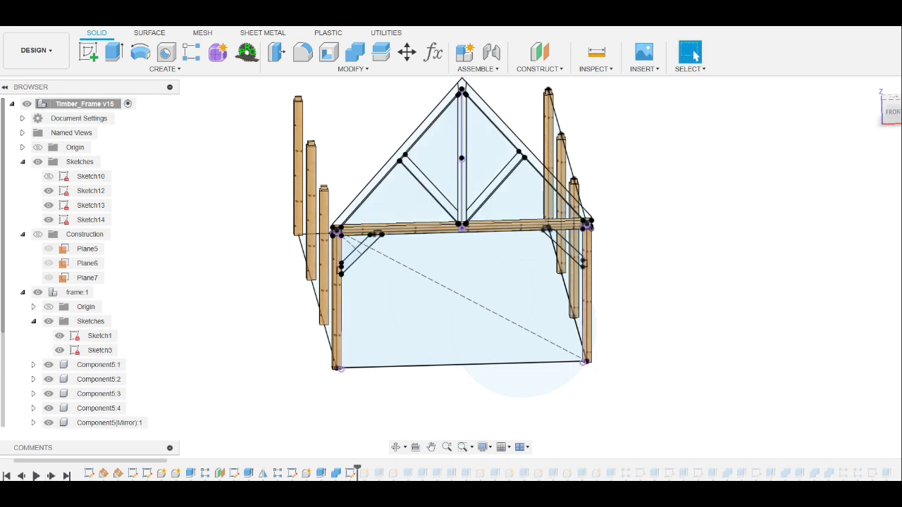
- Replay the top plates along both long walls and zoom into the front-right corner joint
left_click(695, 55)
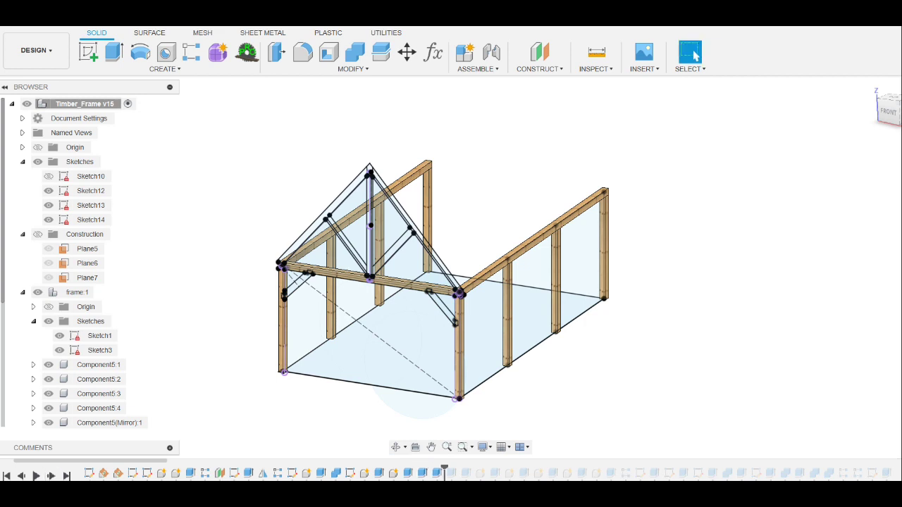
scroll(462, 290, "up", 5)
scroll(462, 290, "up", 2)
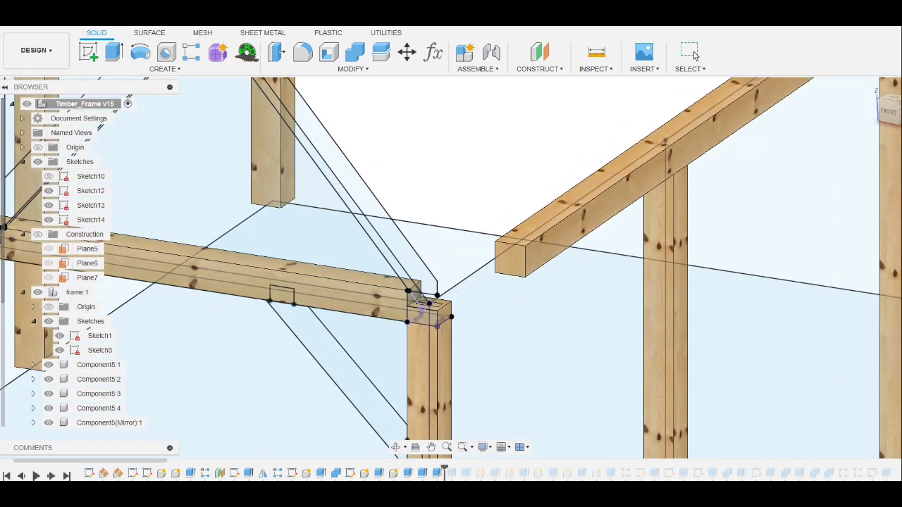
- Inspect the front-right corner joint, then replay the king post and face the FRONT view
left_click(694, 55)
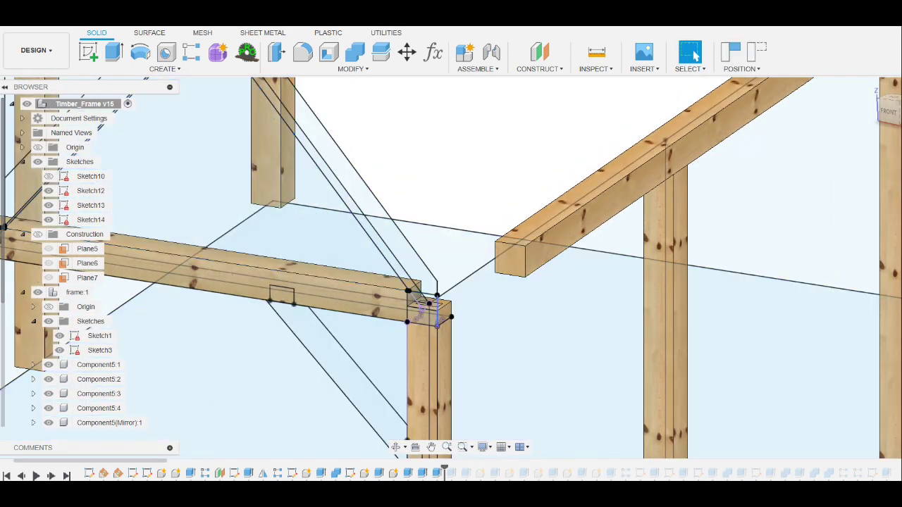
middle_click_drag(507, 329, 694, 54, "shift")
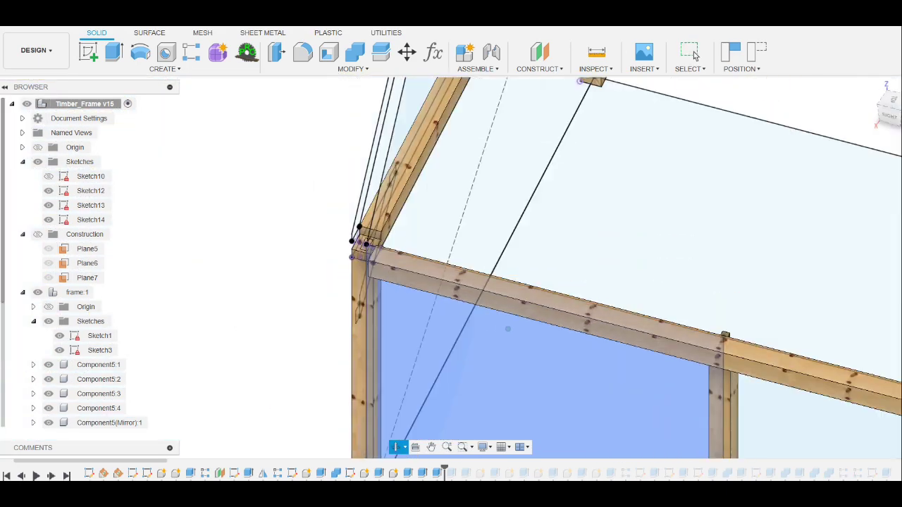
left_click(695, 54)
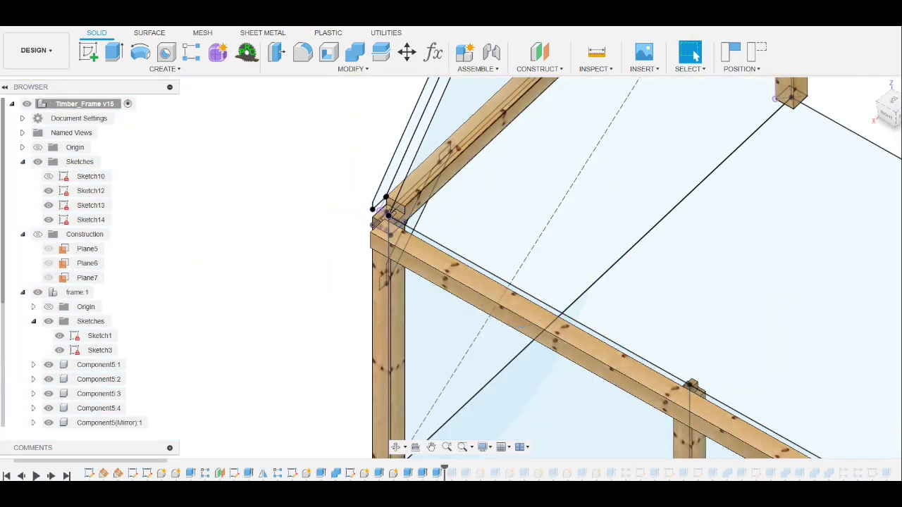
left_click(694, 54)
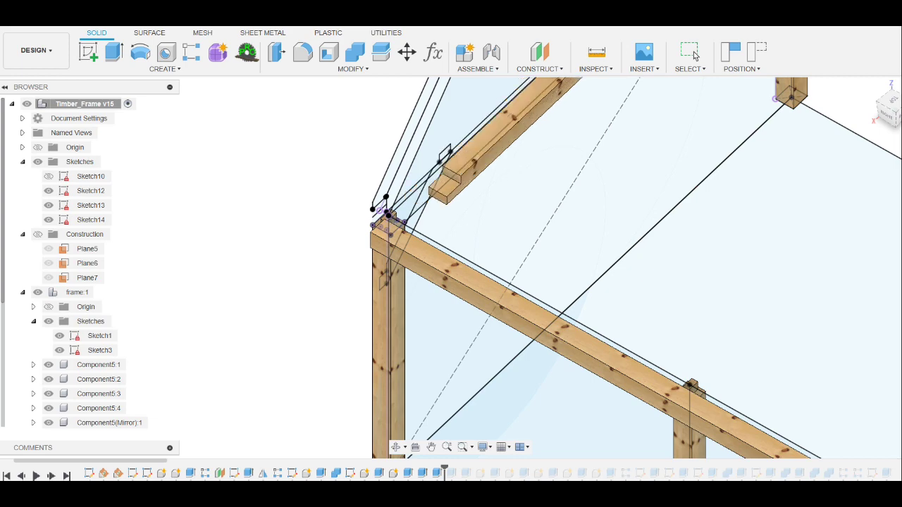
left_click(694, 55)
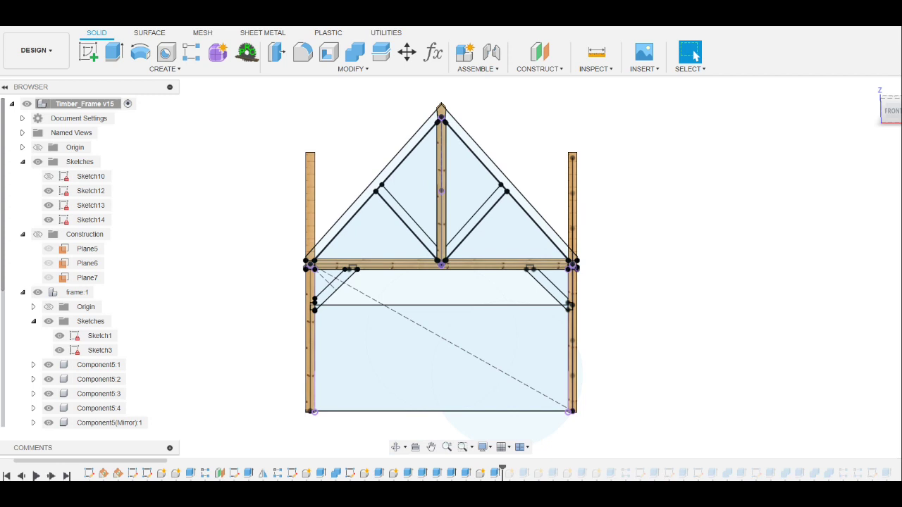
- Replay the left and right rafters and both diagonal braces of the first truss
left_click(51, 477)
left_click(51, 476)
left_click(51, 477)
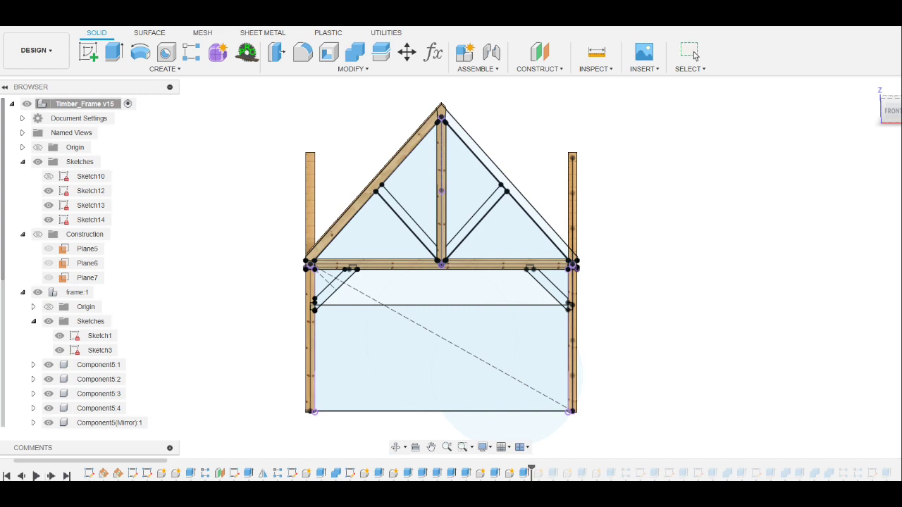
left_click(51, 476)
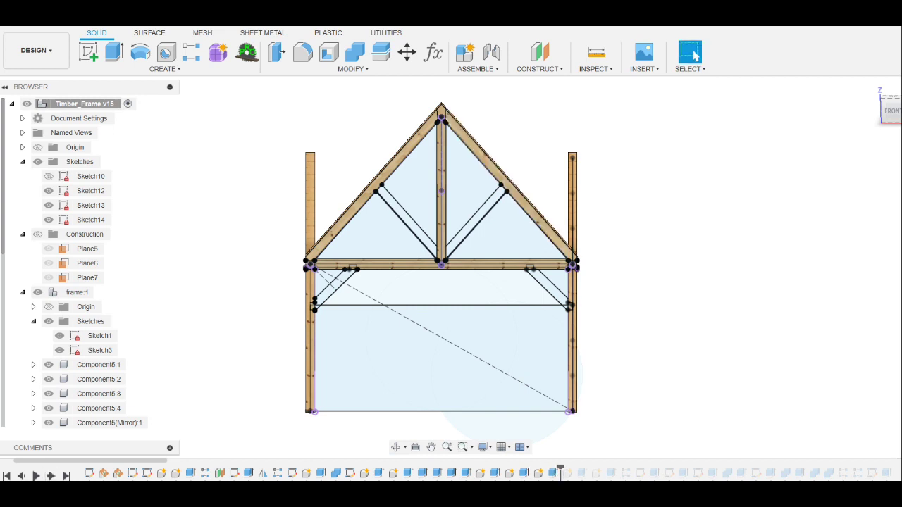
left_click(51, 476)
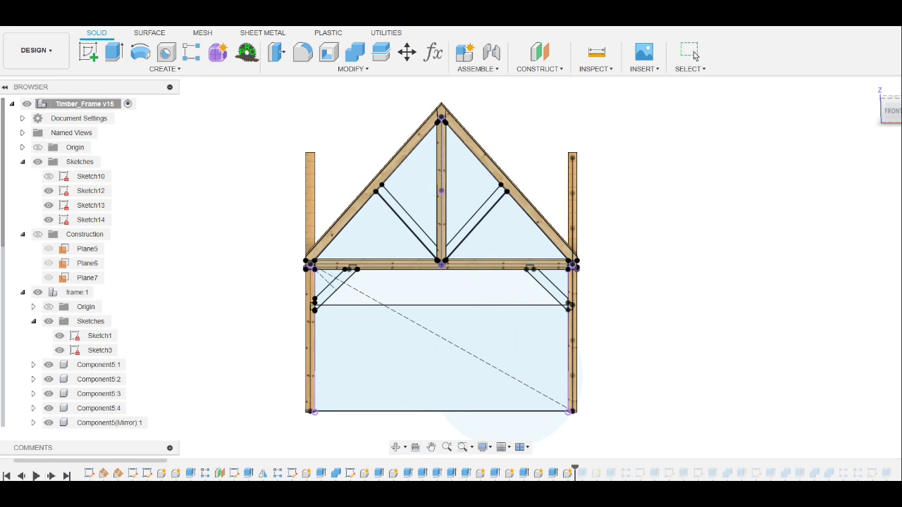
left_click(694, 55)
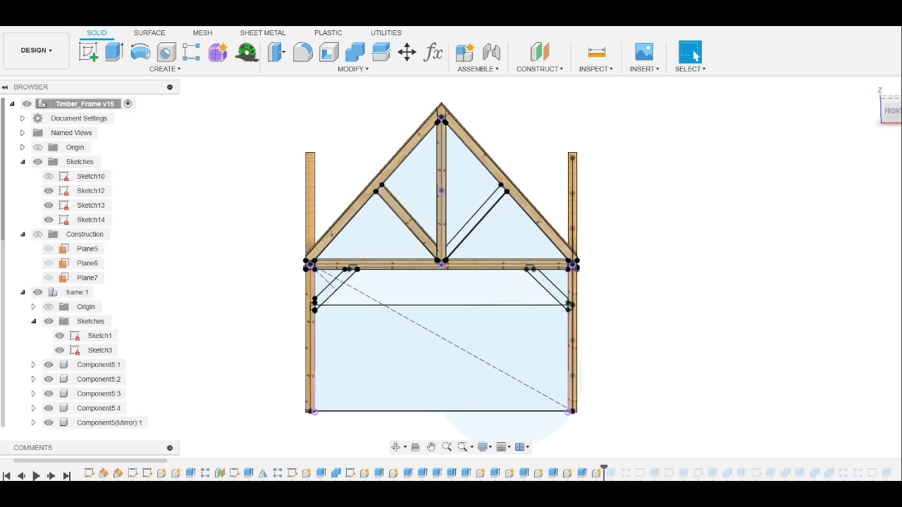
left_click(51, 476)
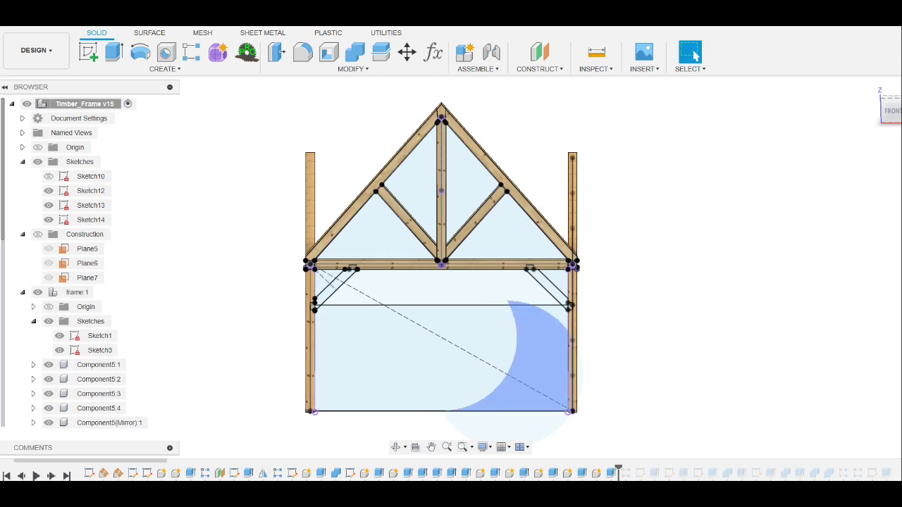
- Orbit from the front view to a corner view and zoom in on the truss apex
middle_click_drag(550, 338, 479, 381, "shift")
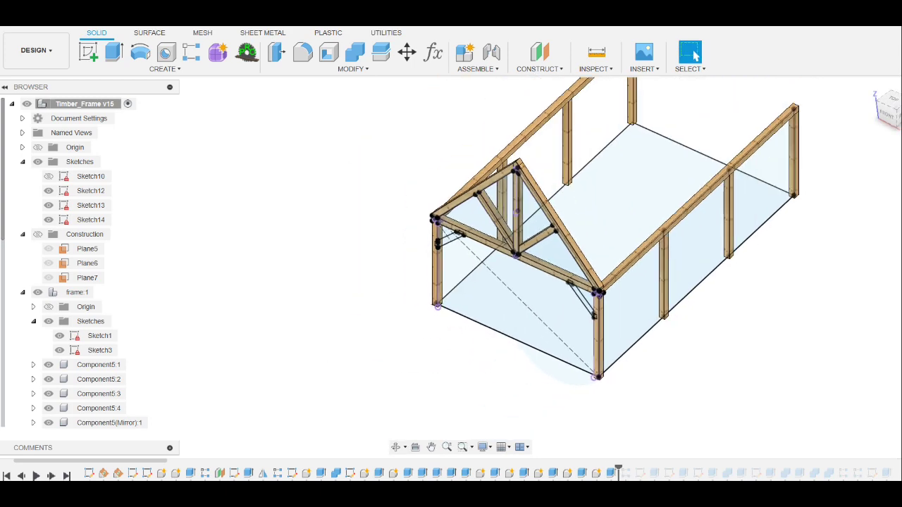
scroll(401, 282, "up", 2)
scroll(402, 282, "up", 2)
scroll(402, 282, "up", 2)
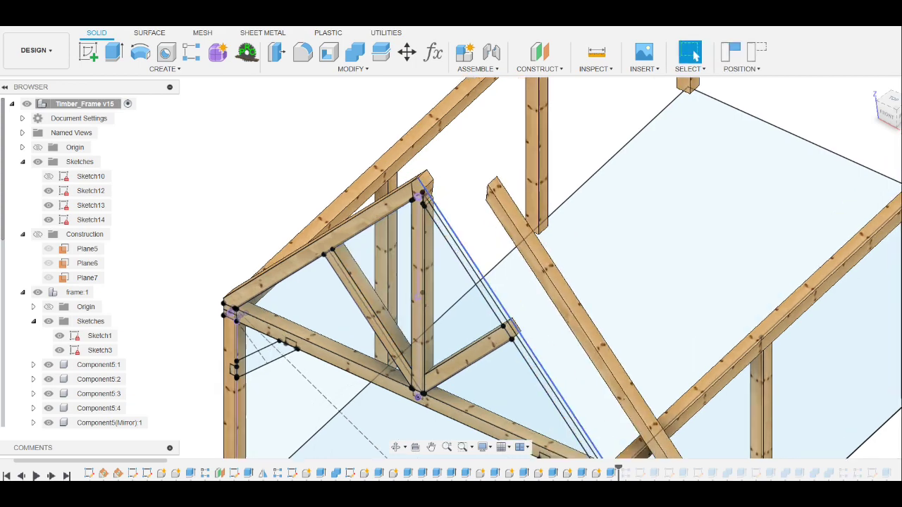
scroll(409, 197, "up", 2)
scroll(409, 198, "up", 2)
scroll(409, 197, "up", 2)
middle_click_drag(451, 282, 458, 282, "shift")
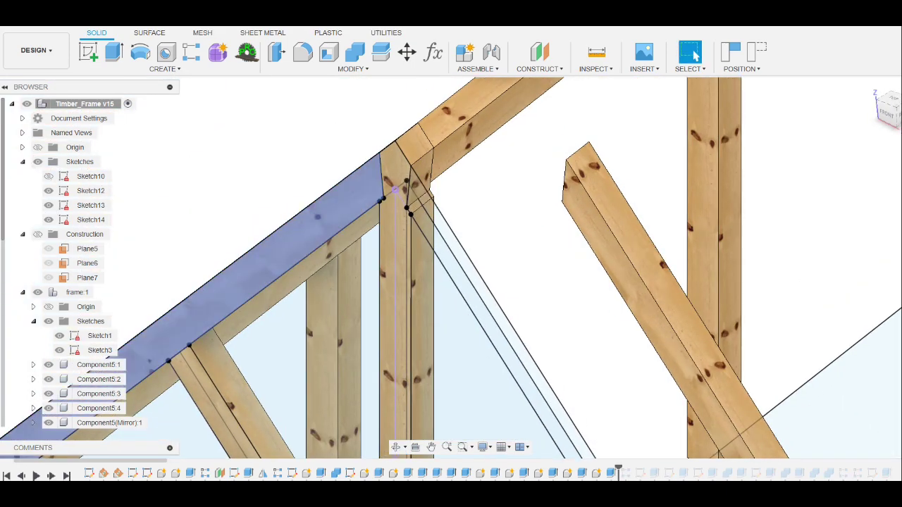
scroll(394, 190, "down", 3)
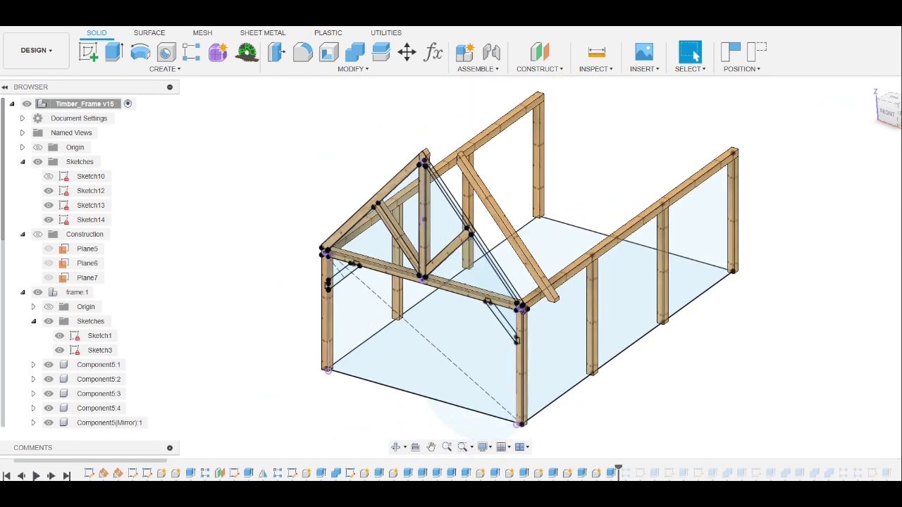
- Replay the run of roof trusses and the joints at the frame corners
left_click(51, 476)
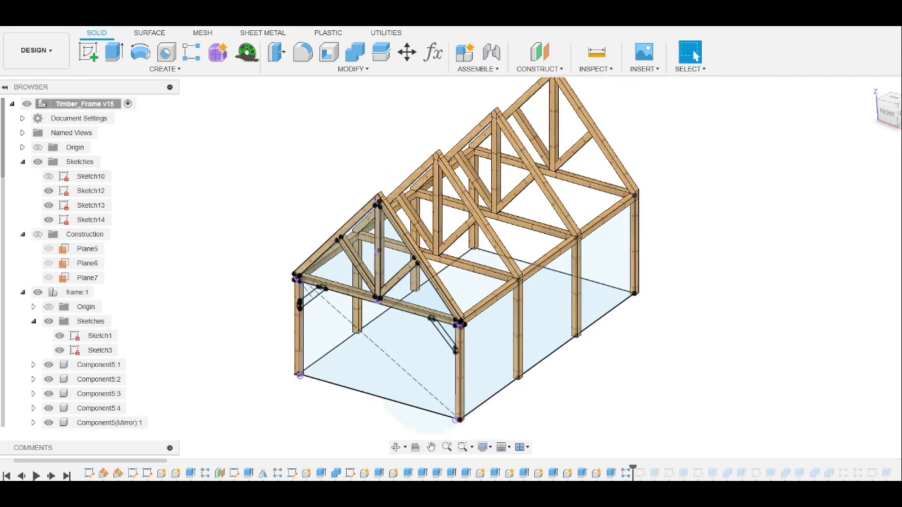
middle_click_drag(467, 242, 451, 241, "shift")
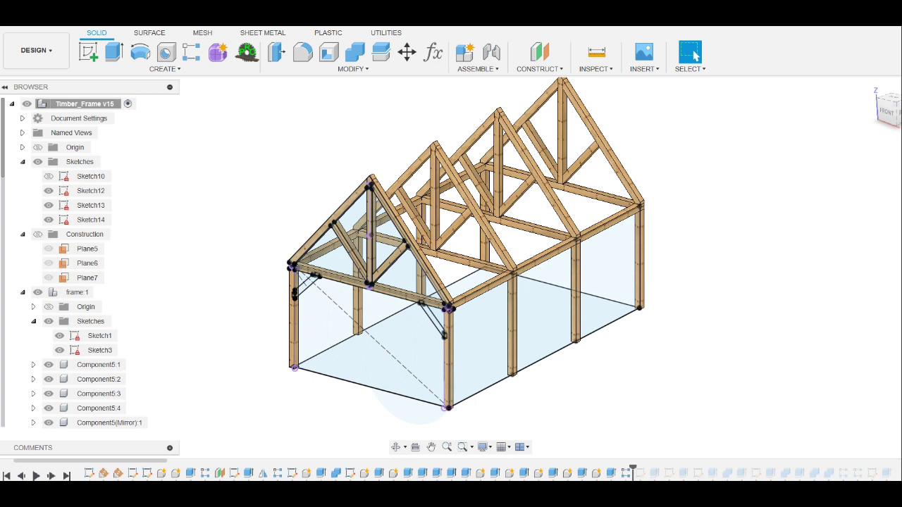
left_click(51, 477)
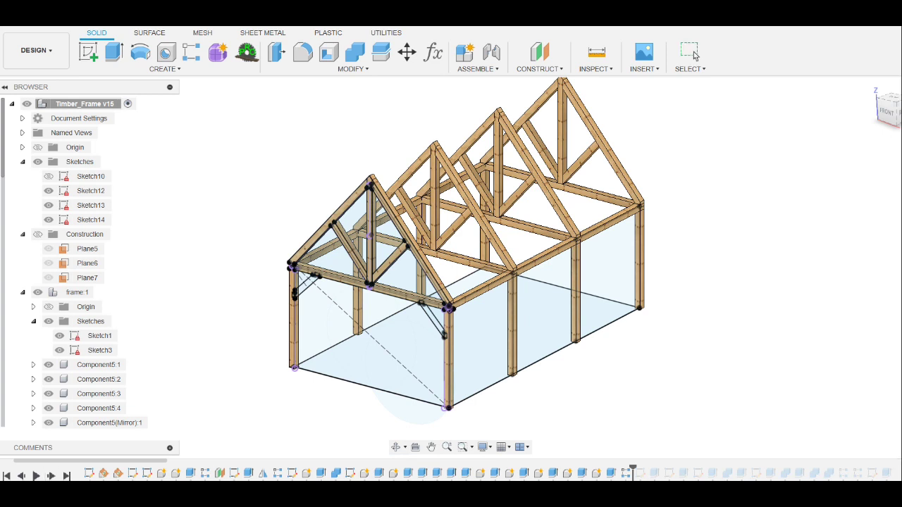
left_click(51, 476)
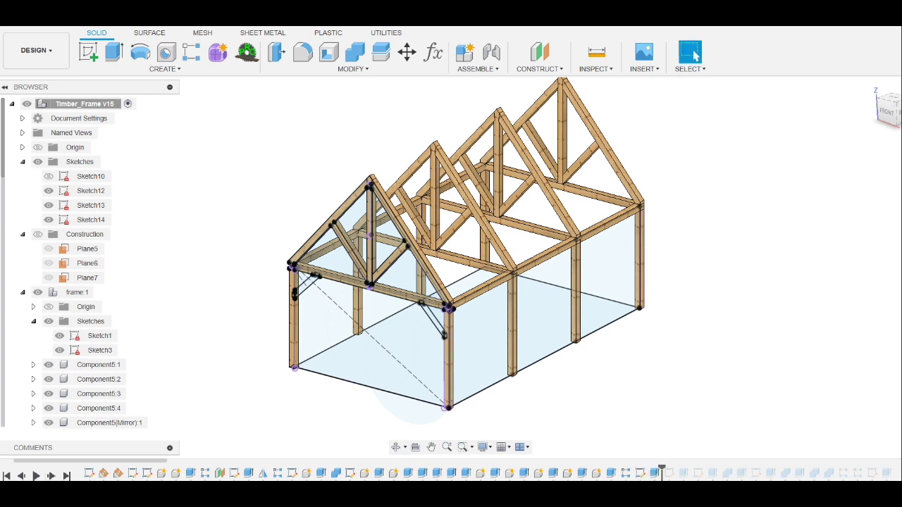
left_click(51, 476)
left_click(51, 477)
left_click(51, 477)
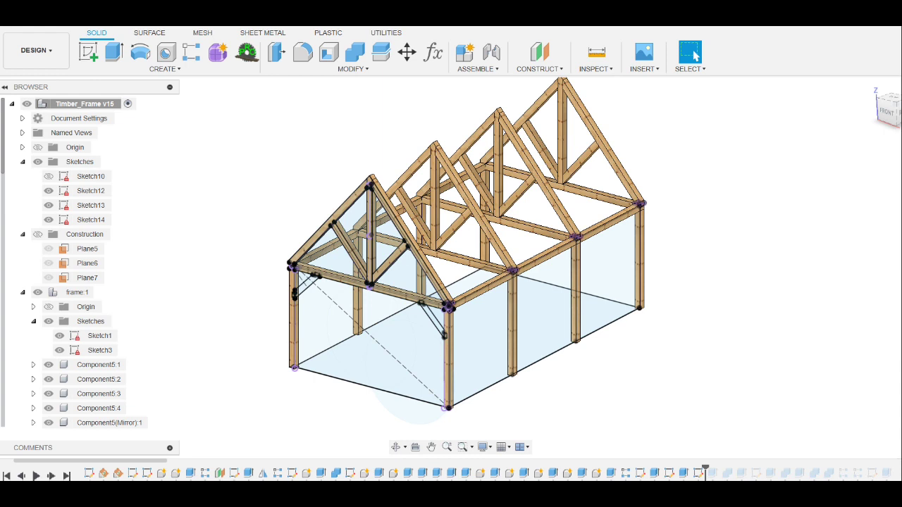
- Replay the ridge joints and remaining features, then zoom to the first truss apex
left_click(51, 476)
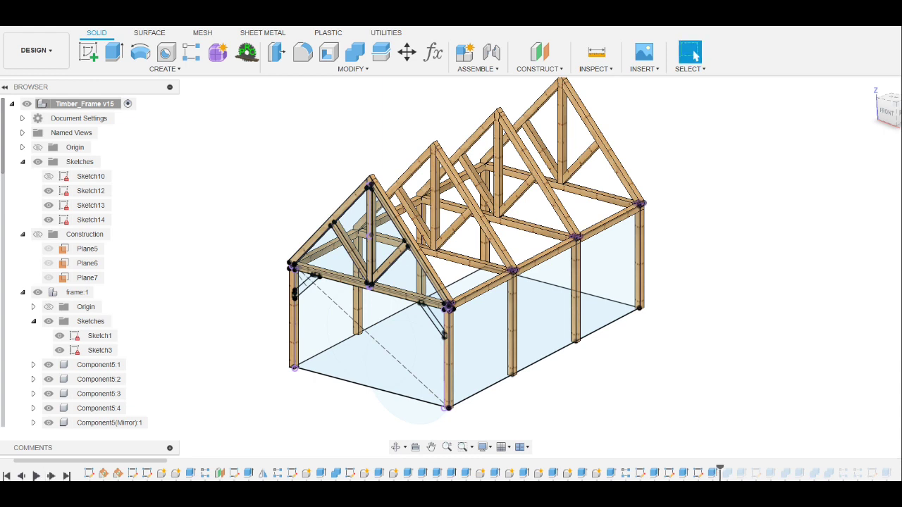
left_click(51, 476)
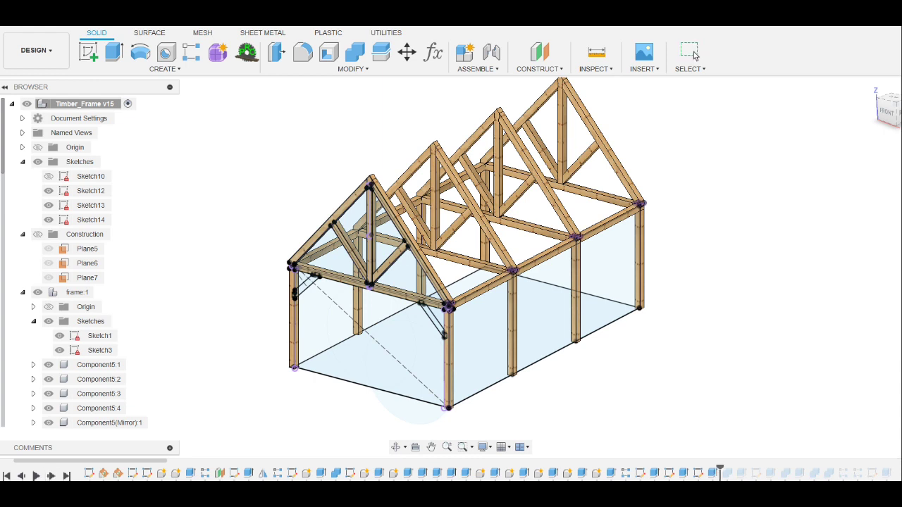
left_click(50, 476)
left_click(51, 477)
left_click(51, 476)
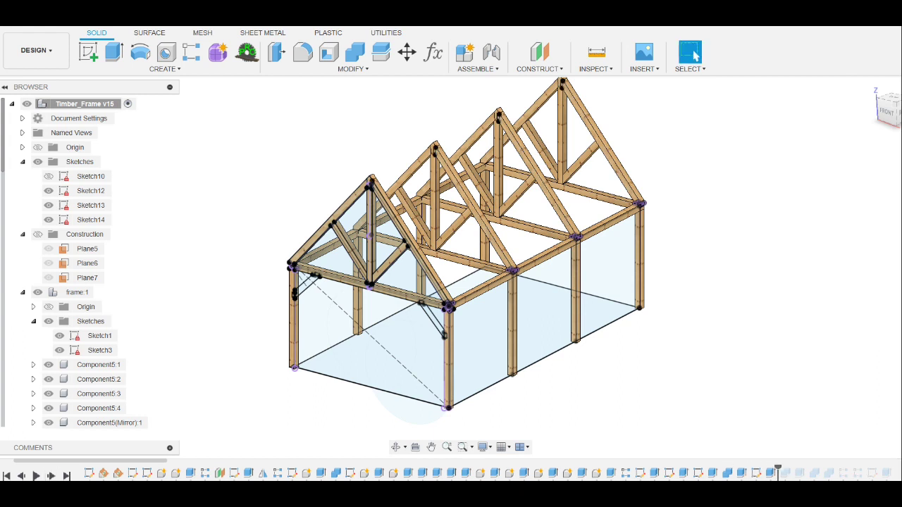
left_click(51, 476)
left_click(51, 477)
left_click(51, 476)
left_click(50, 476)
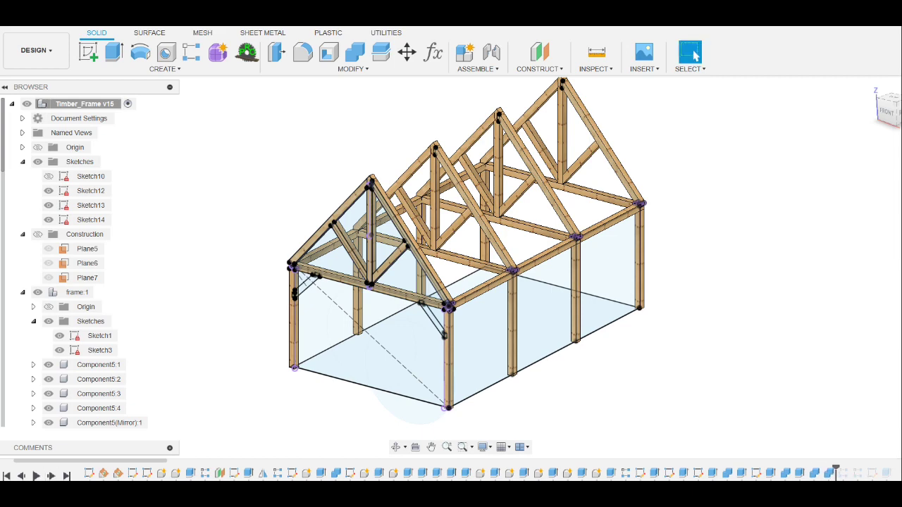
scroll(331, 191, "up", 3)
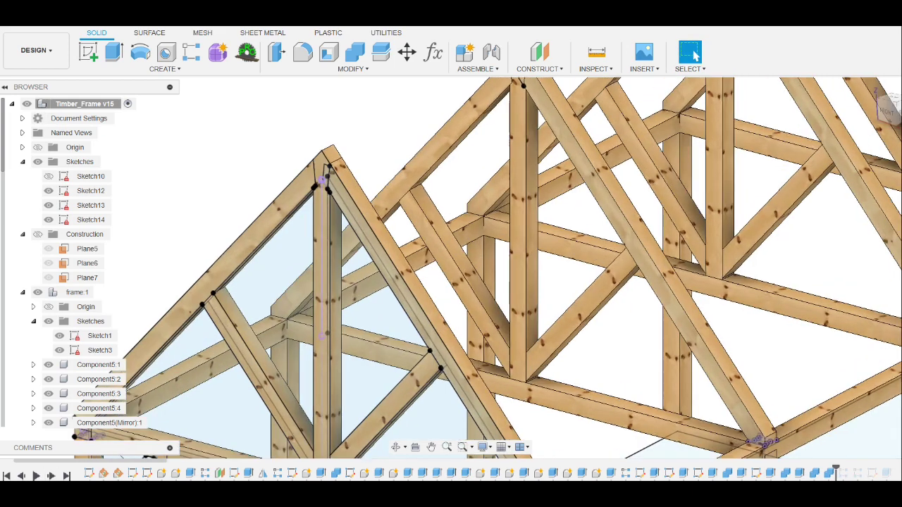
scroll(332, 190, "up", 2)
scroll(331, 190, "up", 2)
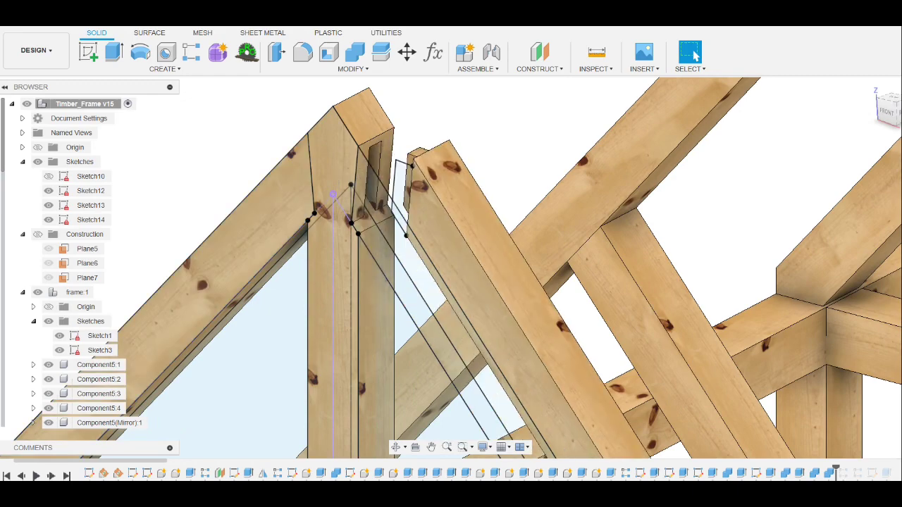
- Drag the rafter at the first truss apex sideways out of its joint, then zoom out
left_click_drag(395, 212, 451, 226)
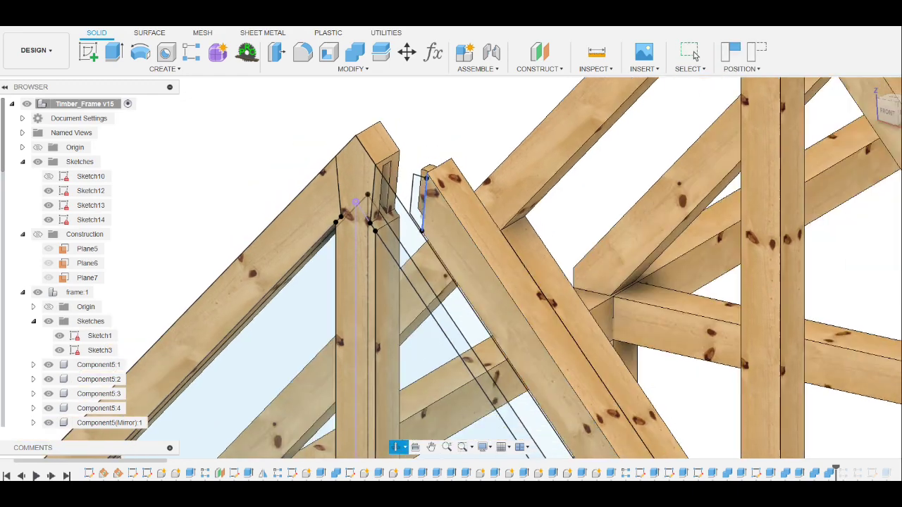
scroll(411, 213, "down", 3)
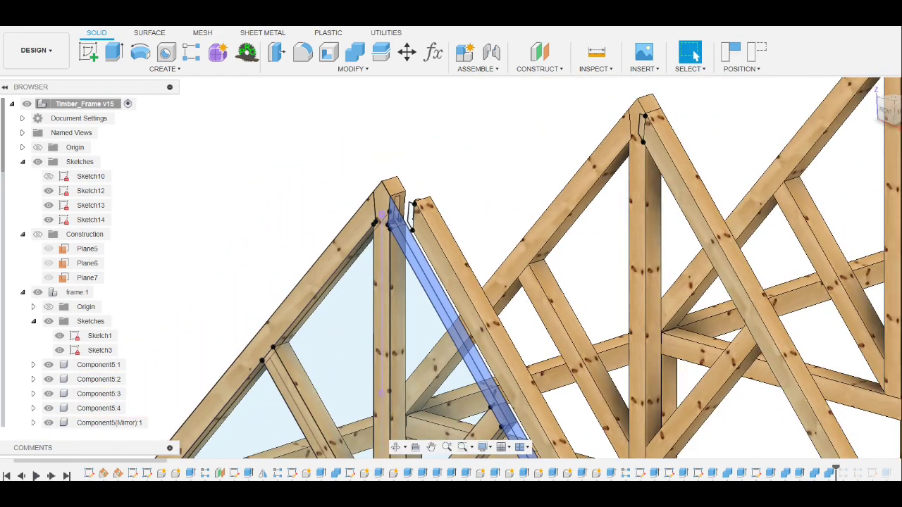
scroll(411, 213, "down", 3)
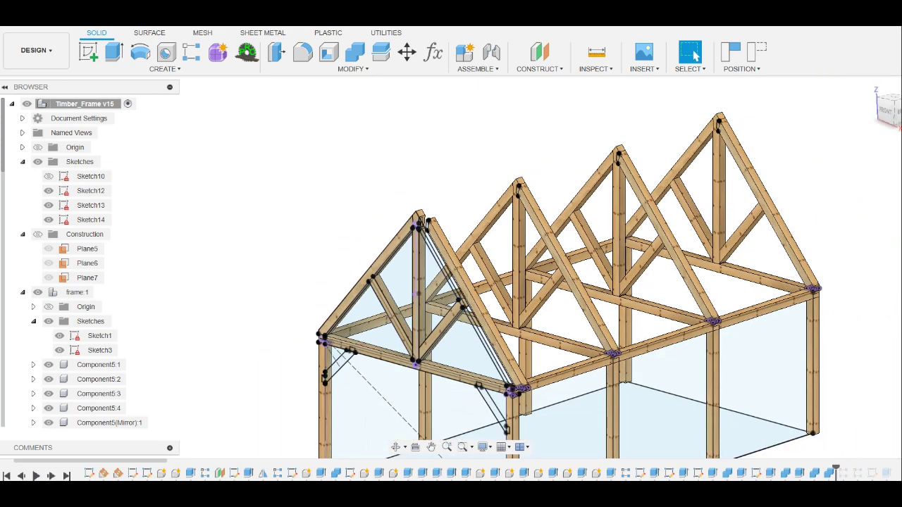
scroll(610, 199, "up", 1)
scroll(610, 199, "up", 4)
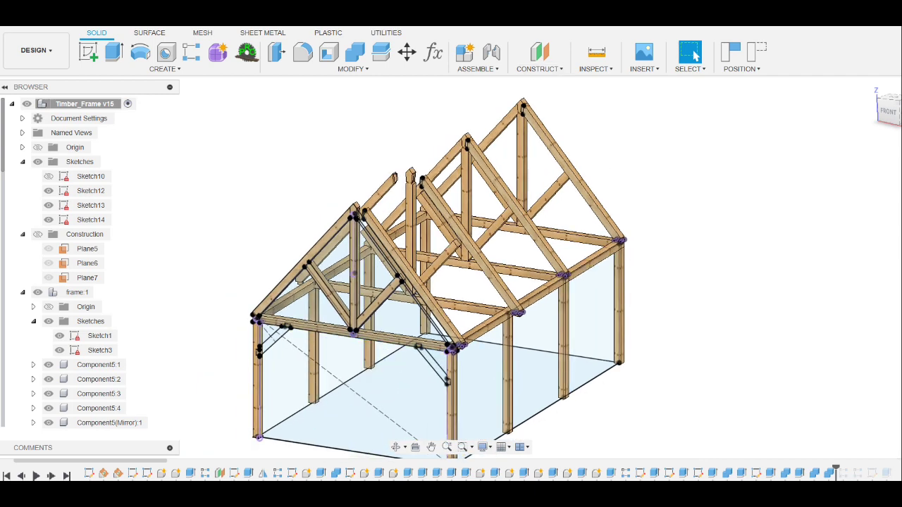
- Undo the rafter move and redo features until the Bodies folder is restored
key("ctrl+z")
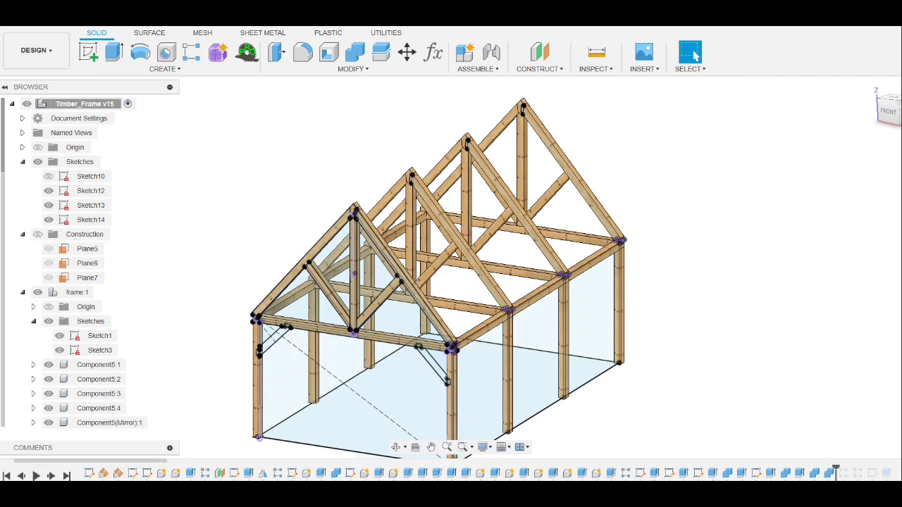
key("ctrl+y")
key("ctrl+y")
key("ctrl+y")
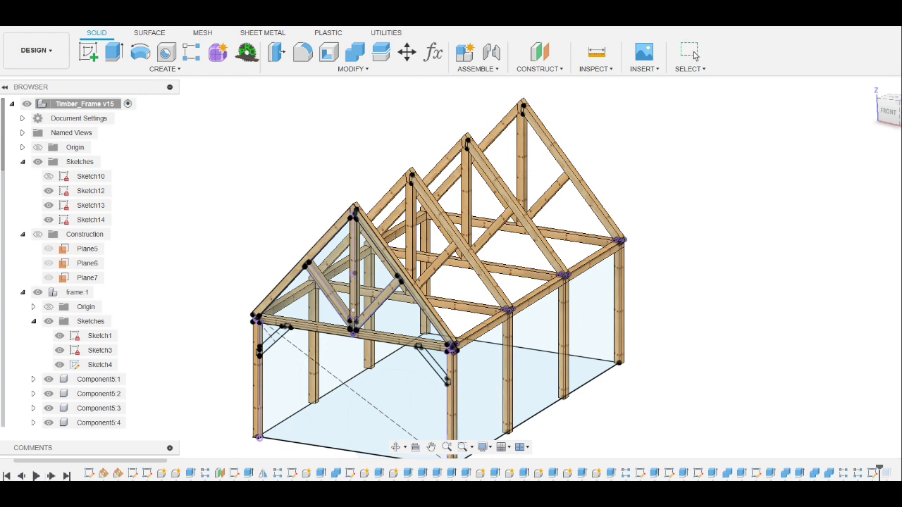
key("ctrl+y")
key("ctrl+y")
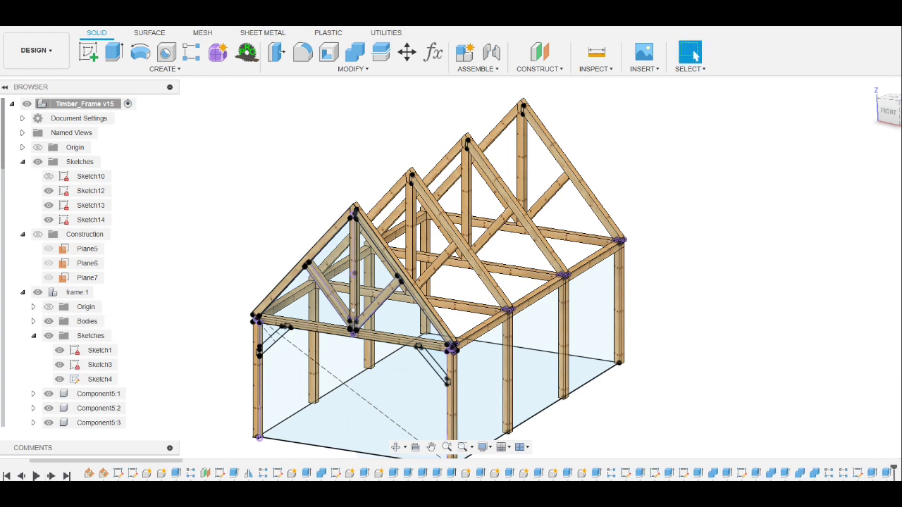
- Redo further history features until Component5:4 appears in the frame's component list
key("ctrl+y")
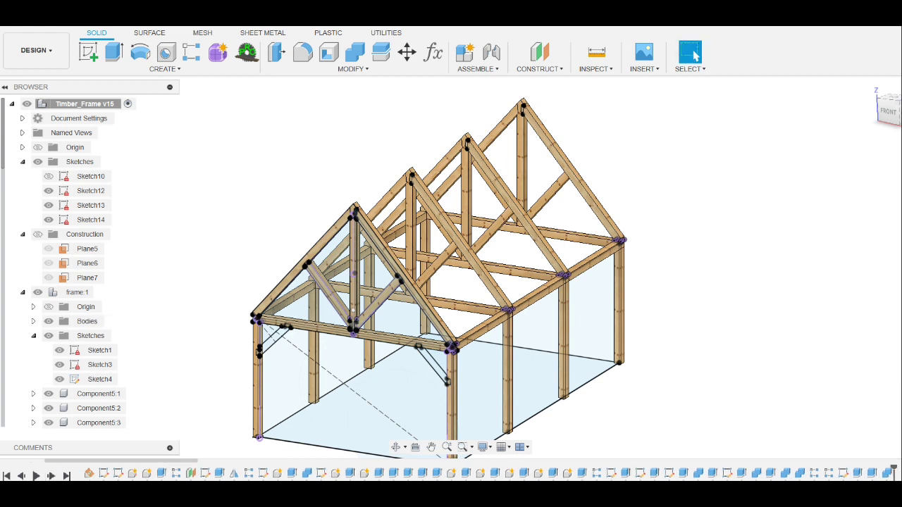
key("ctrl+y")
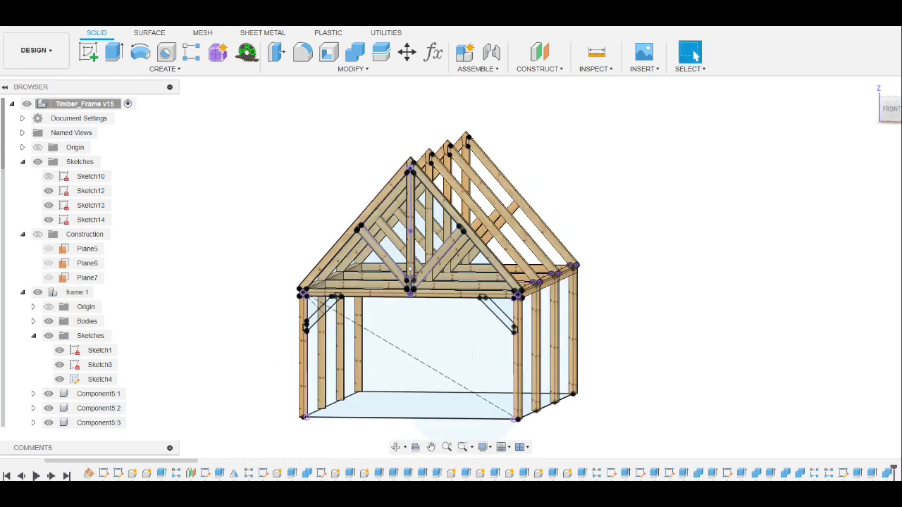
key("ctrl+y")
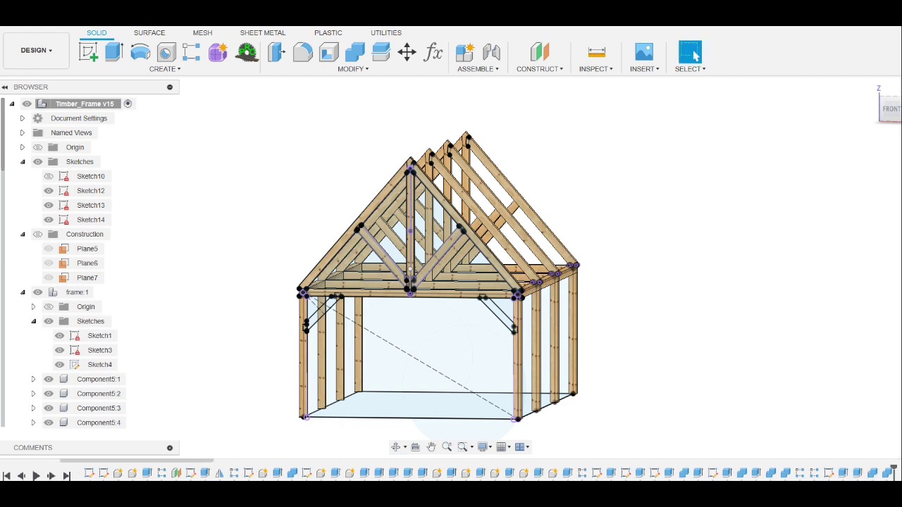
key("ctrl+y")
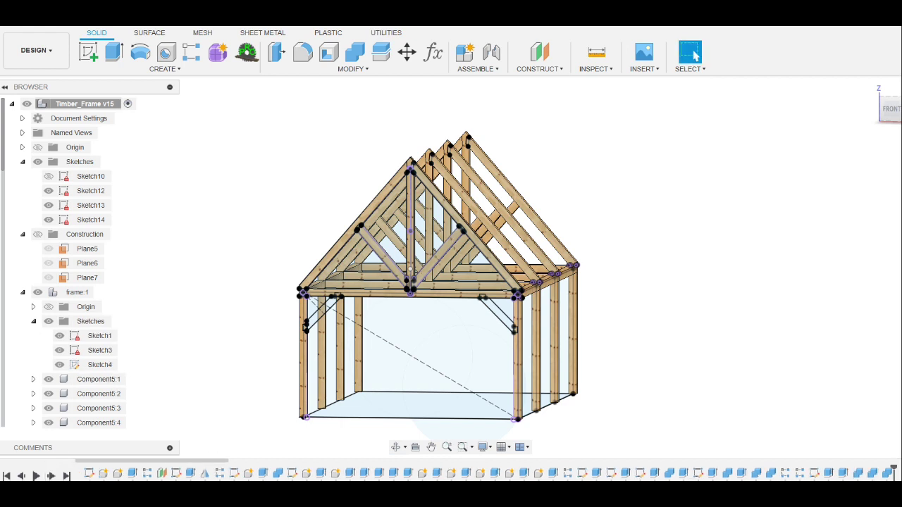
key("ctrl+y")
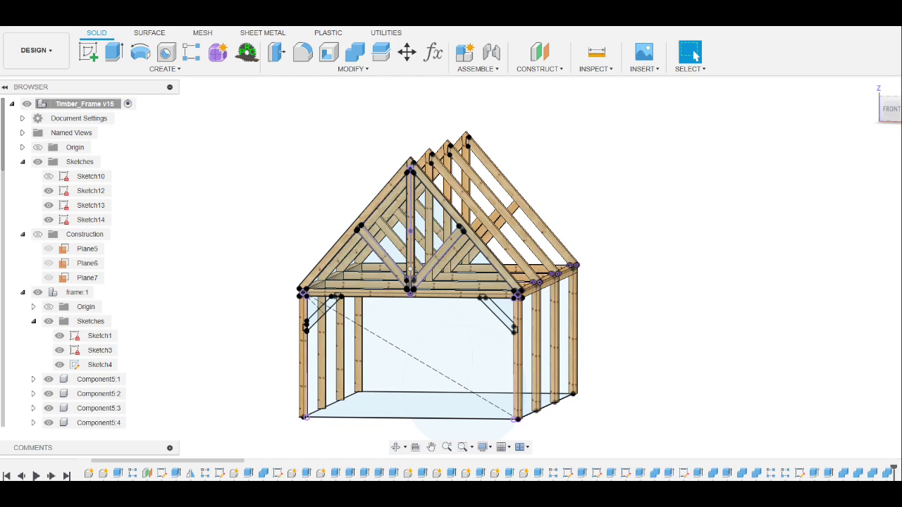
middle_click_drag(437, 282, 394, 282, "shift")
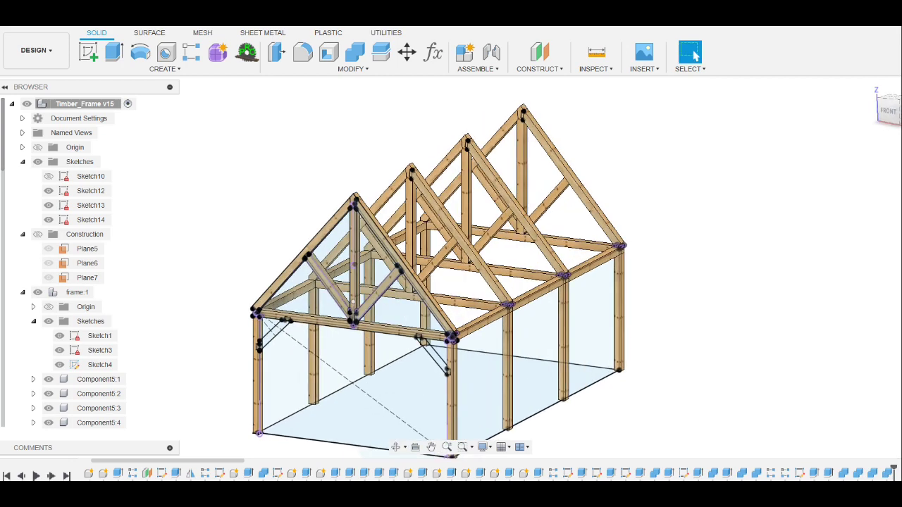
- Replay the long-side wall-plate beam, then orbit and zoom to inspect the completed frame
scroll(529, 247, "up", 5)
key("ctrl+y")
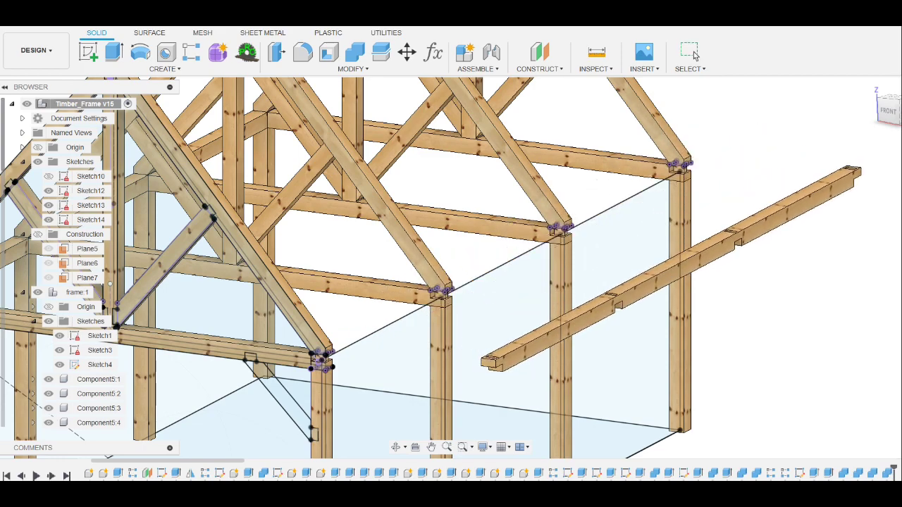
middle_click_drag(451, 268, 380, 268, "shift")
middle_click_drag(451, 268, 338, 268, "shift")
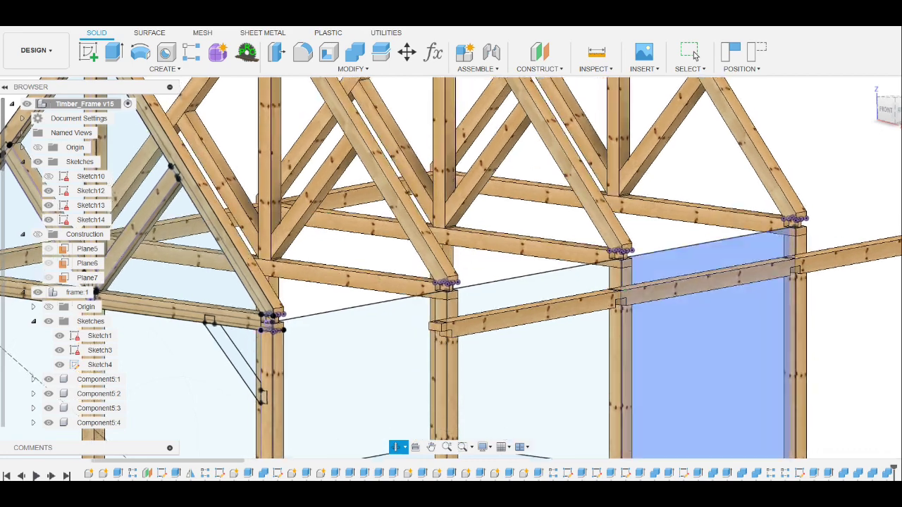
key("Escape")
scroll(428, 338, "up", 3)
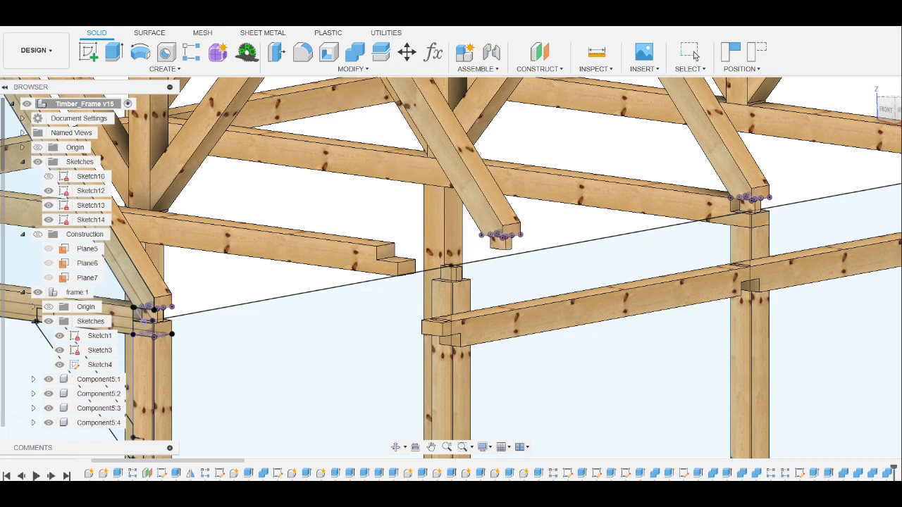
scroll(370, 222, "down", 3)
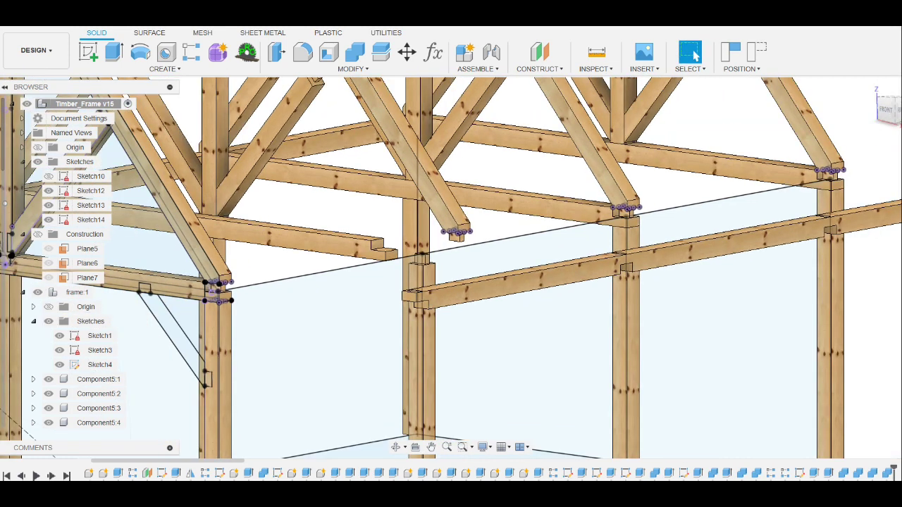
scroll(613, 246, "down", 2)
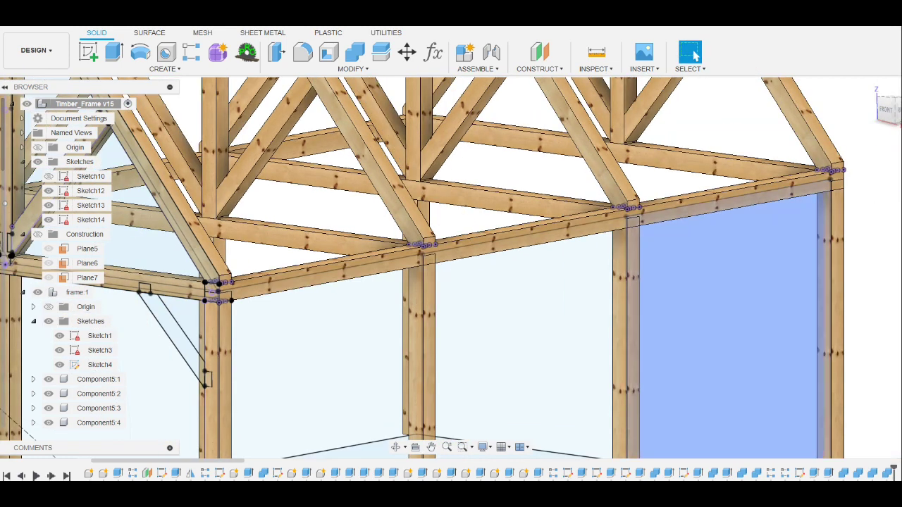
scroll(613, 247, "down", 3)
scroll(519, 275, "down", 2)
scroll(519, 275, "down", 1)
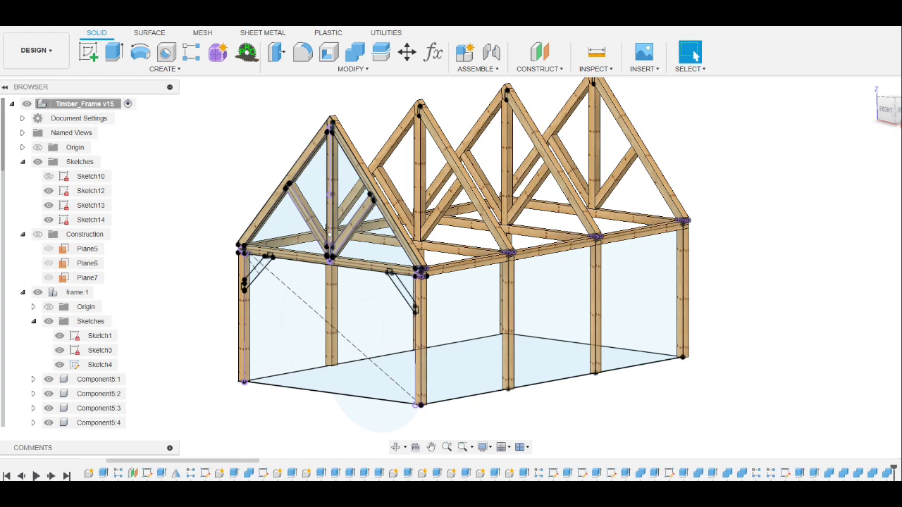
- Replay Sketch5 and the ridge beam, then revert its position so it sits on the truss peaks
key("ctrl+z")
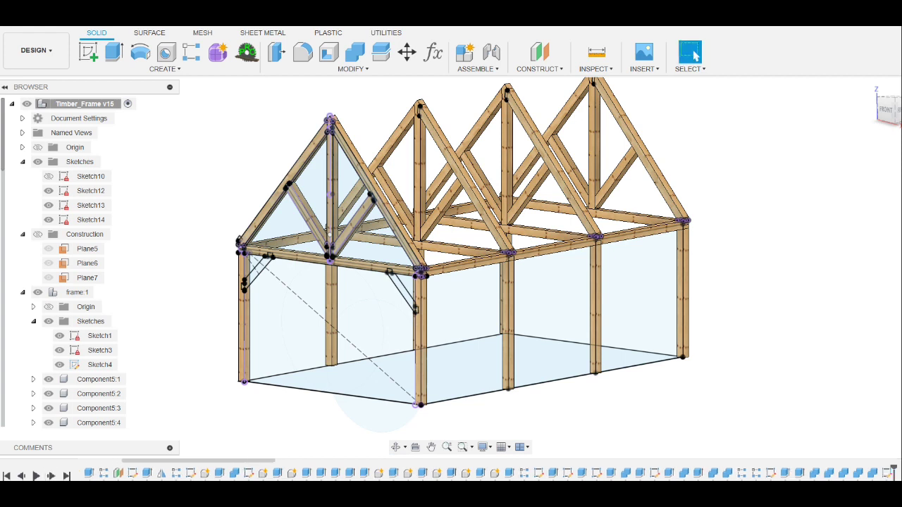
left_click(694, 55)
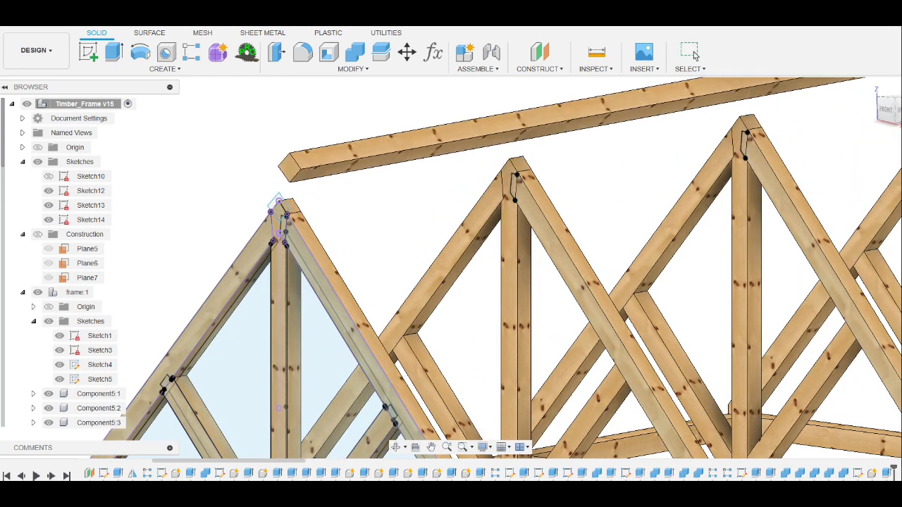
left_click(757, 52)
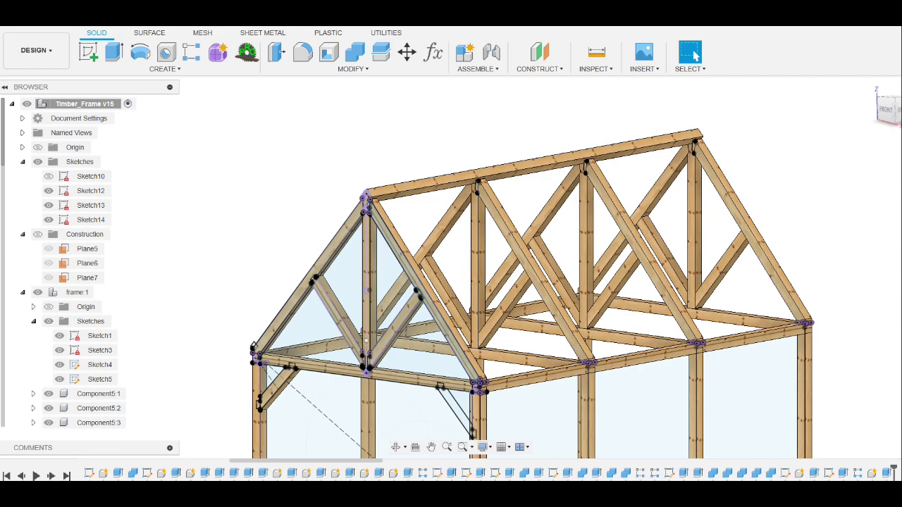
scroll(406, 179, "up", 3)
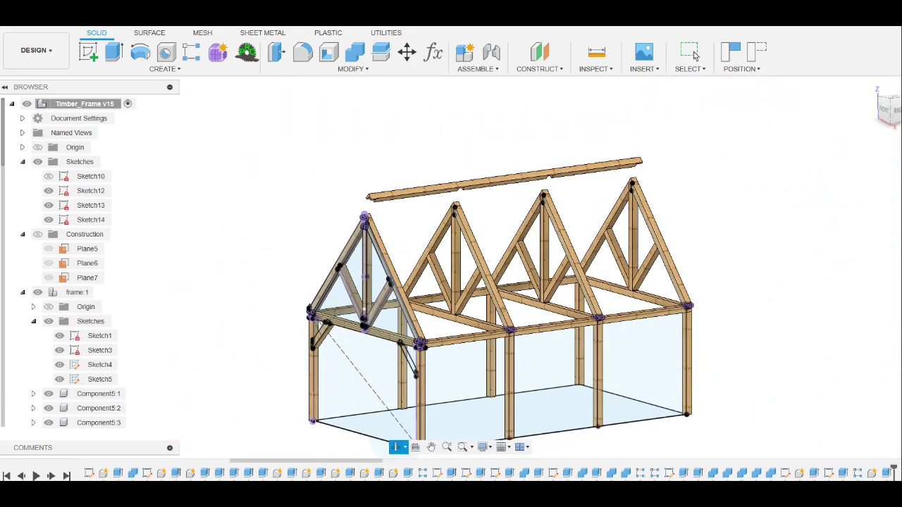
left_click(695, 55)
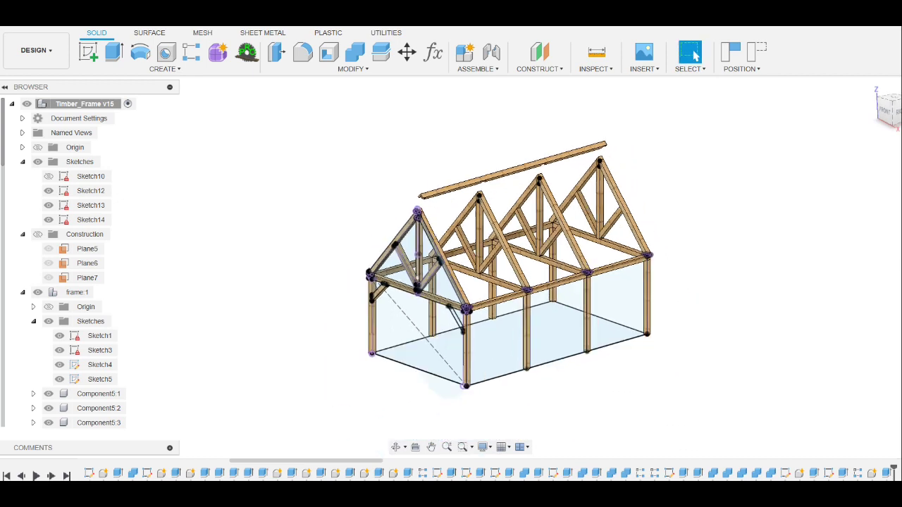
left_click(757, 51)
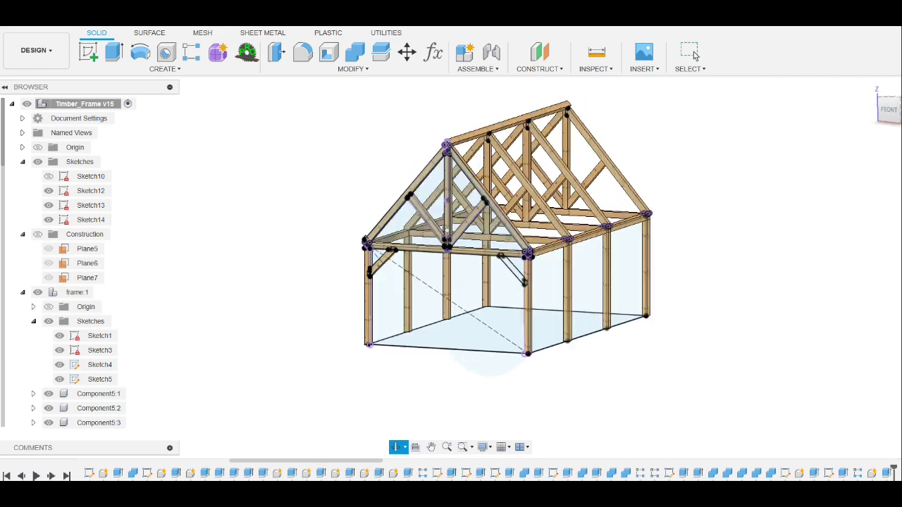
scroll(405, 200, "up", 2)
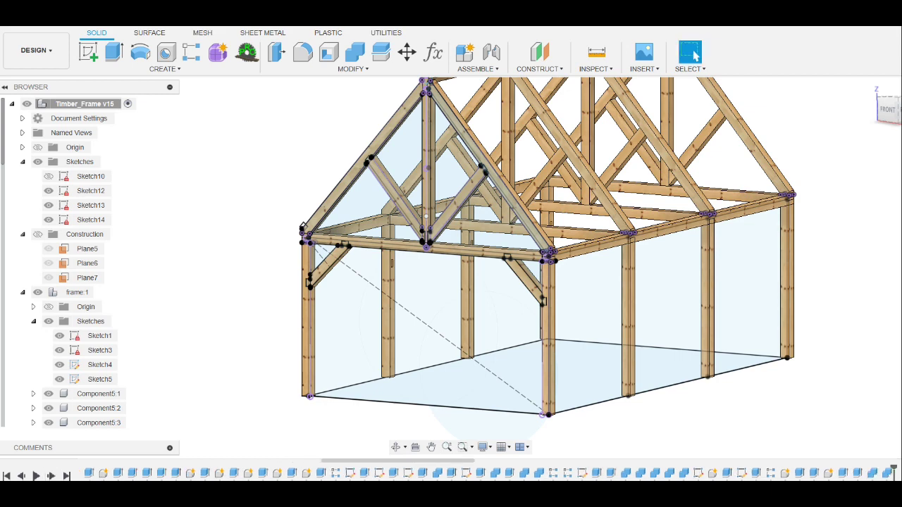
key("F6")
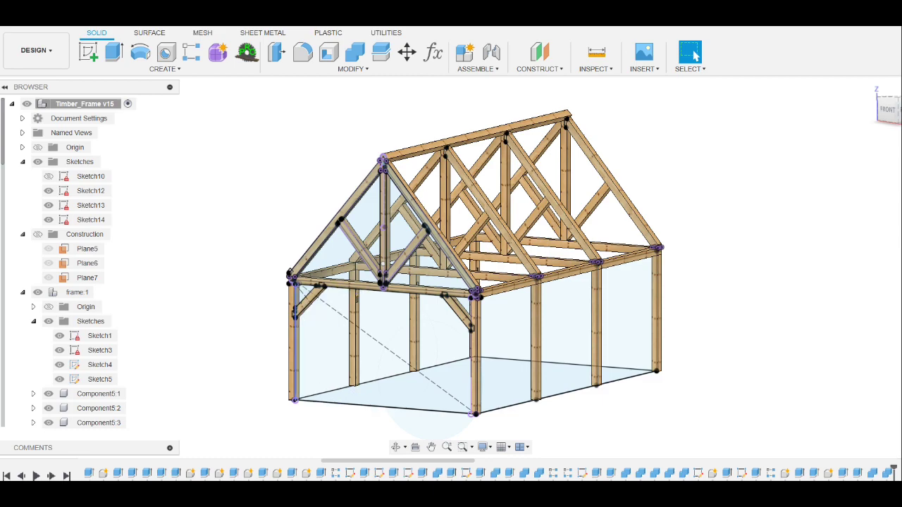
- Orbit to the eave corner and undo, then restore, the diagonal knee brace on the end frame
key("F4")
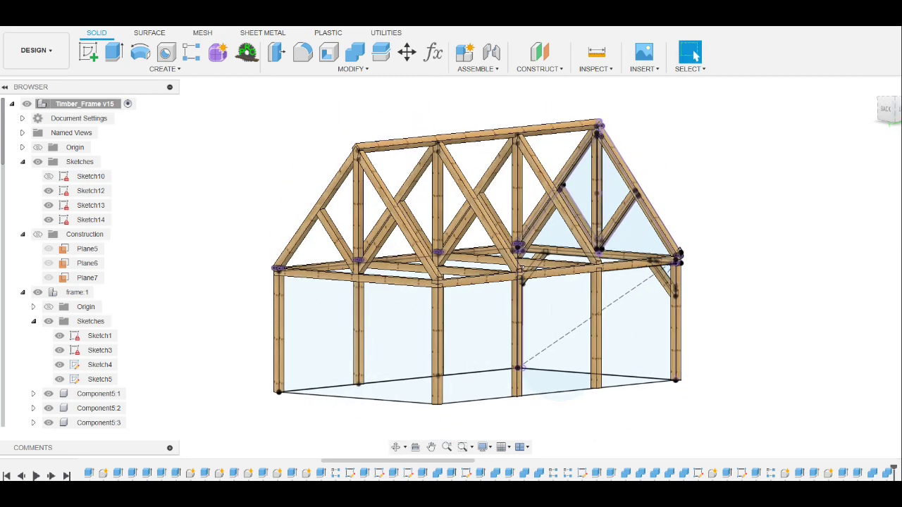
scroll(678, 289, "up", 5)
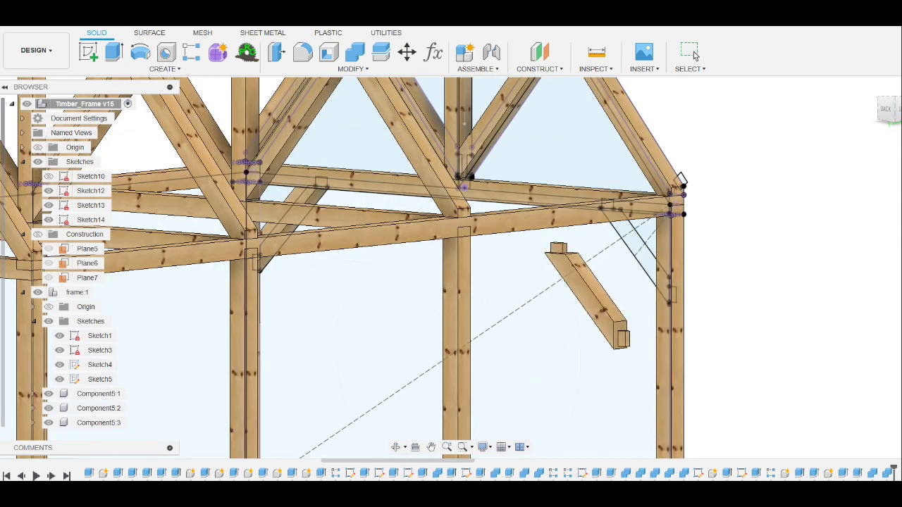
left_click_drag(578, 317, 493, 268)
mouse_move(686, 190)
middle_mouse_down("shift")
mouse_move(691, 177)
mouse_move(670, 175)
middle_mouse_up("shift")
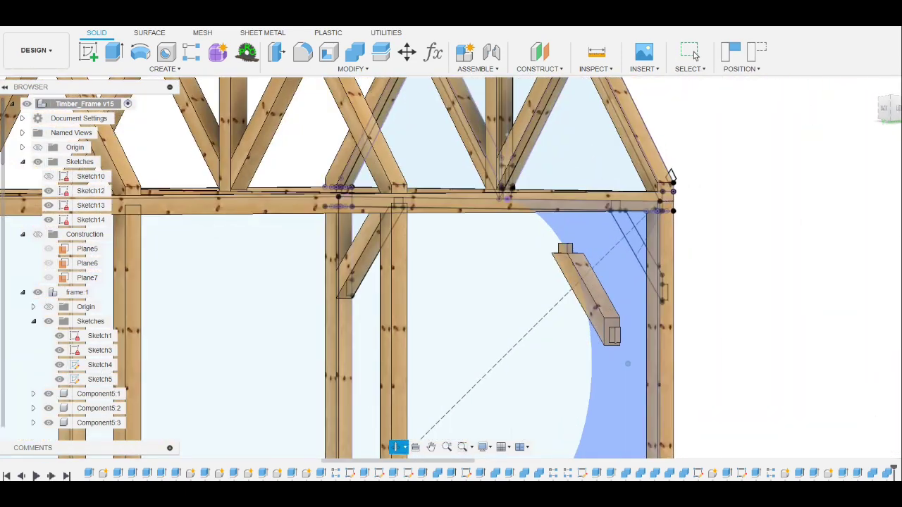
key("F6")
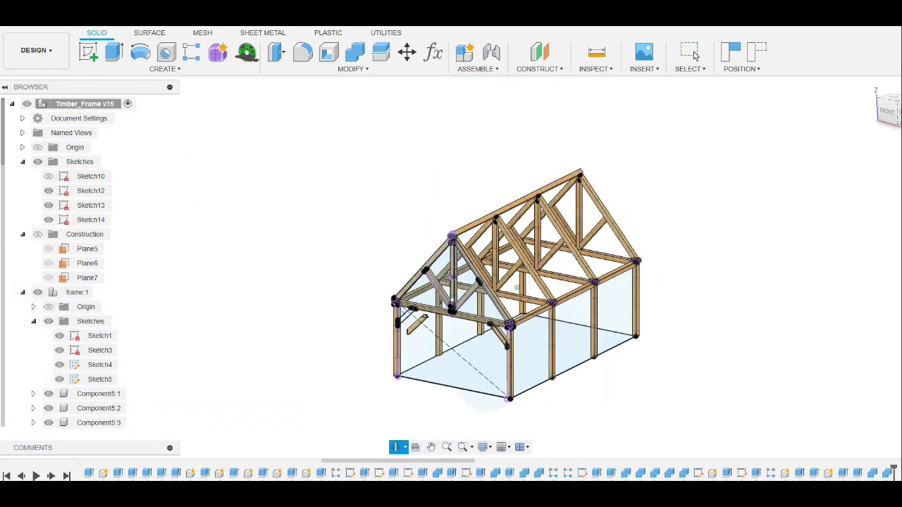
left_click(692, 53)
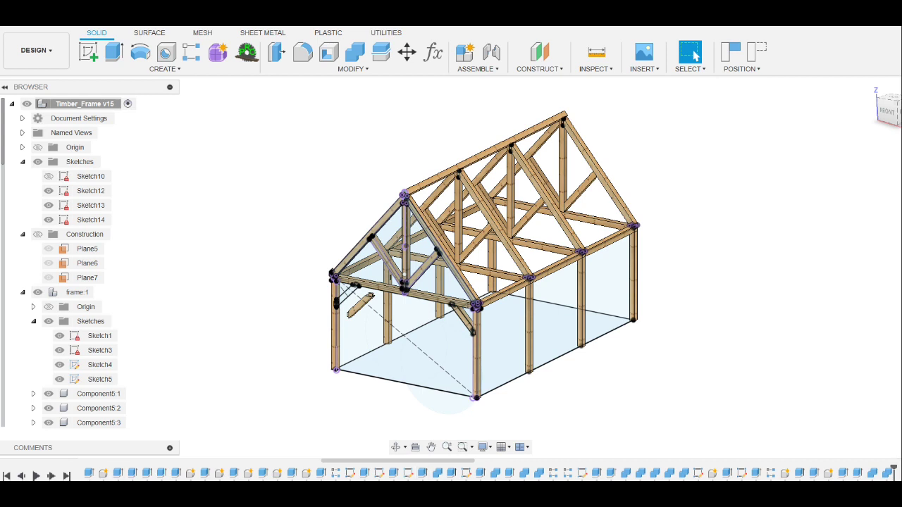
key("ctrl+z")
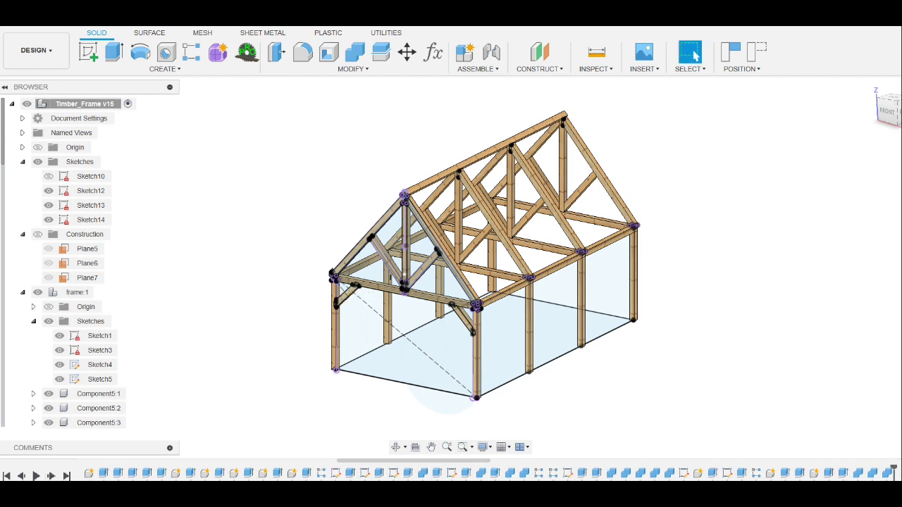
key("ctrl+z")
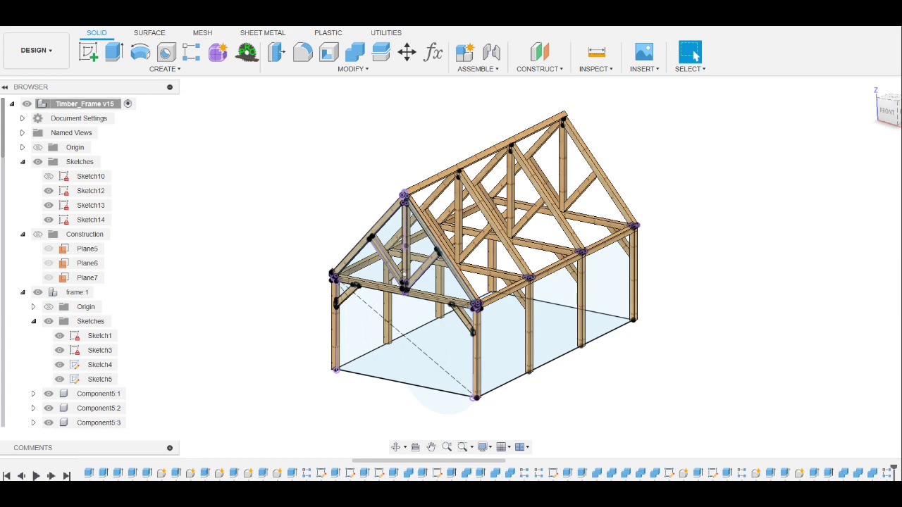
- Orbit and zoom around the frame to view its long side from a higher angle
middle_click_drag(494, 282, 451, 279, "shift")
scroll(423, 246, "up", 2)
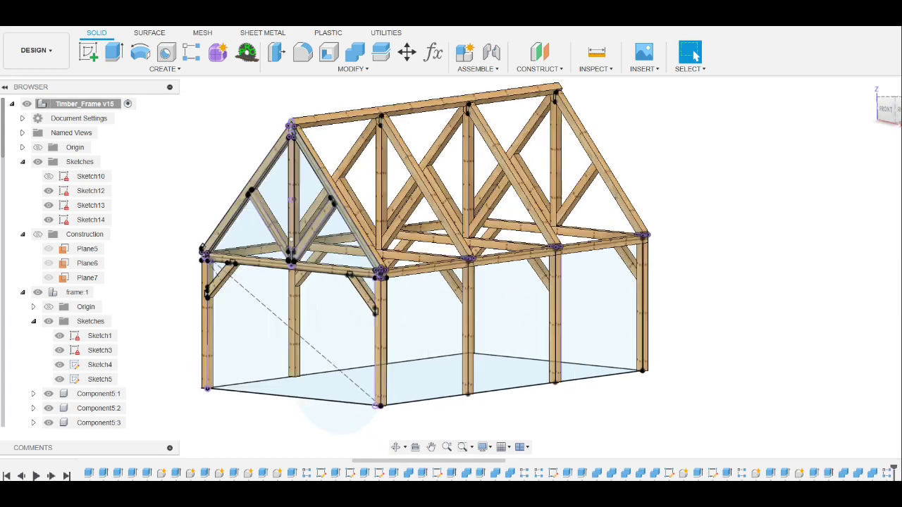
scroll(645, 266, "up", 3)
middle_click_drag(451, 268, 536, 268, "shift")
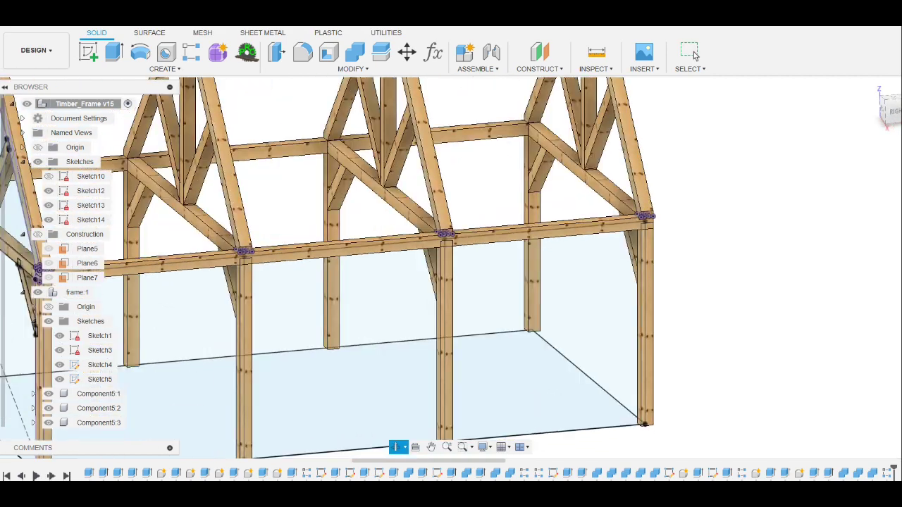
scroll(536, 268, "up", 2)
scroll(451, 268, "down", 5)
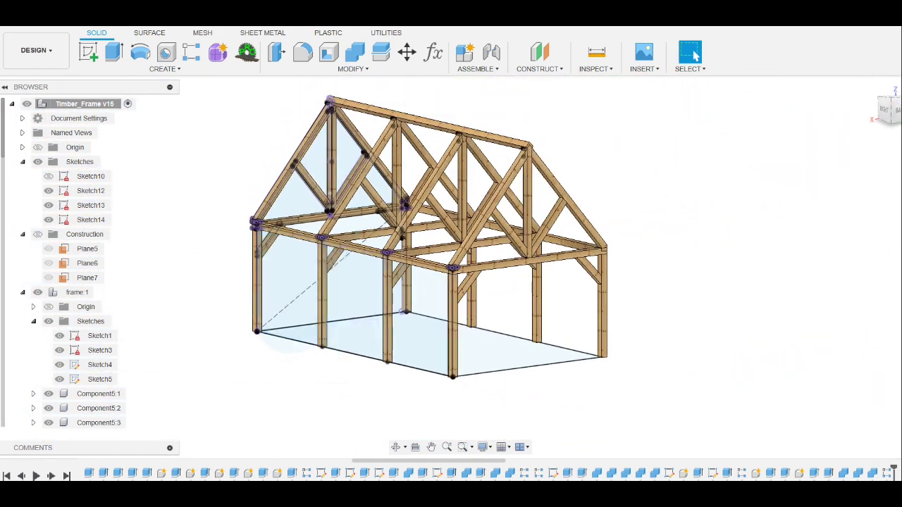
scroll(317, 261, "up", 5)
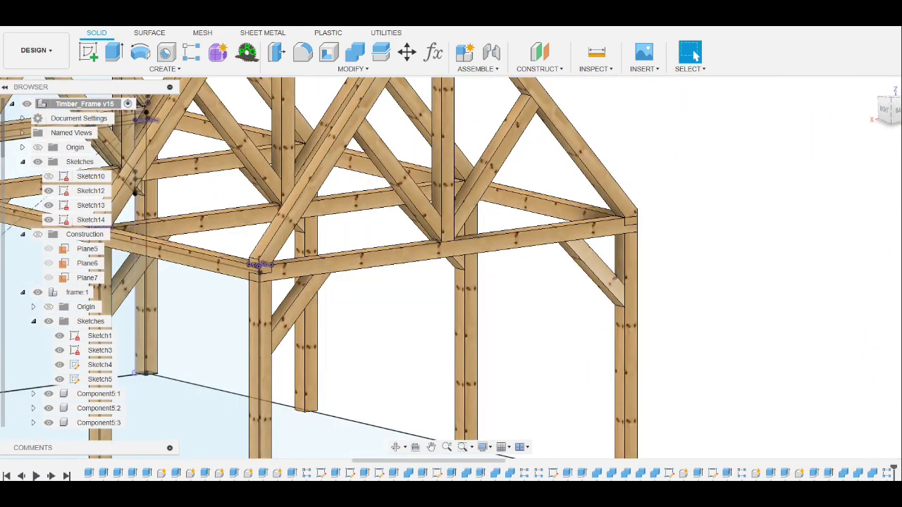
middle_click_drag(451, 267, 694, 55, "shift")
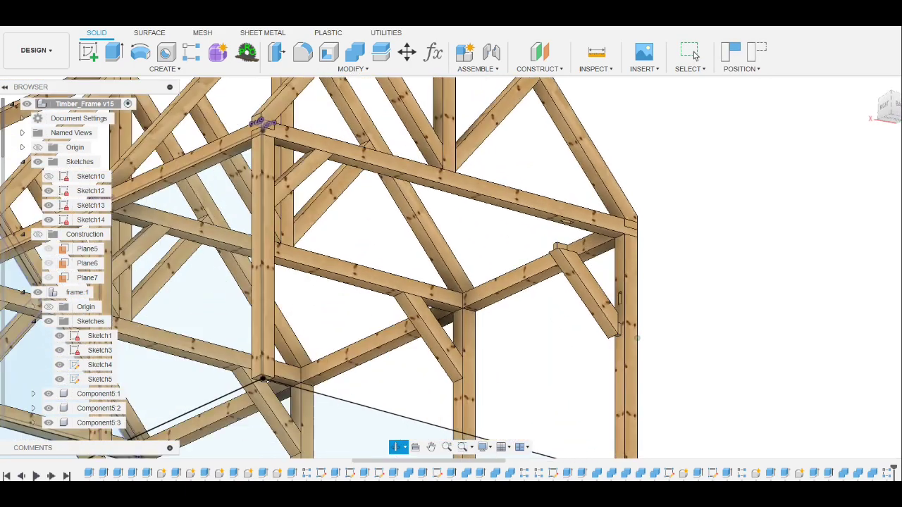
left_click(694, 55)
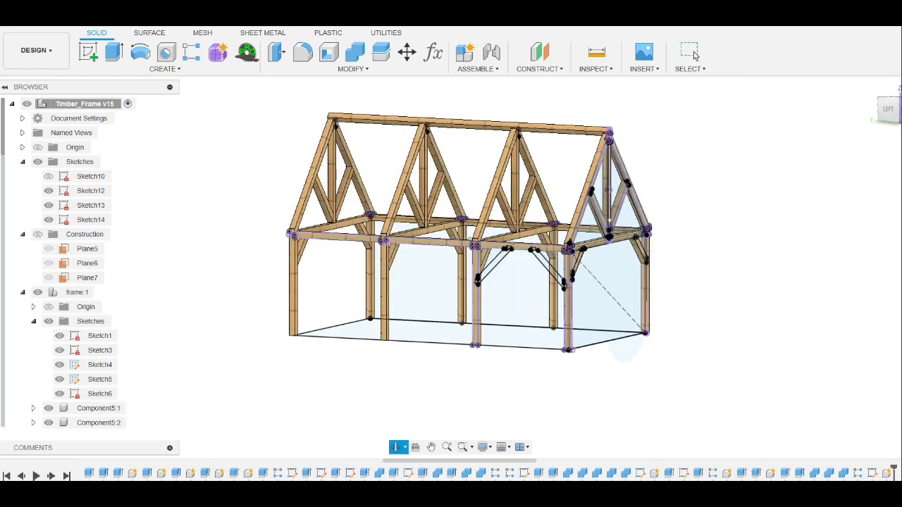
- Step the timeline forward three features to build the side-bay knee braces
scroll(485, 246, "up", 3)
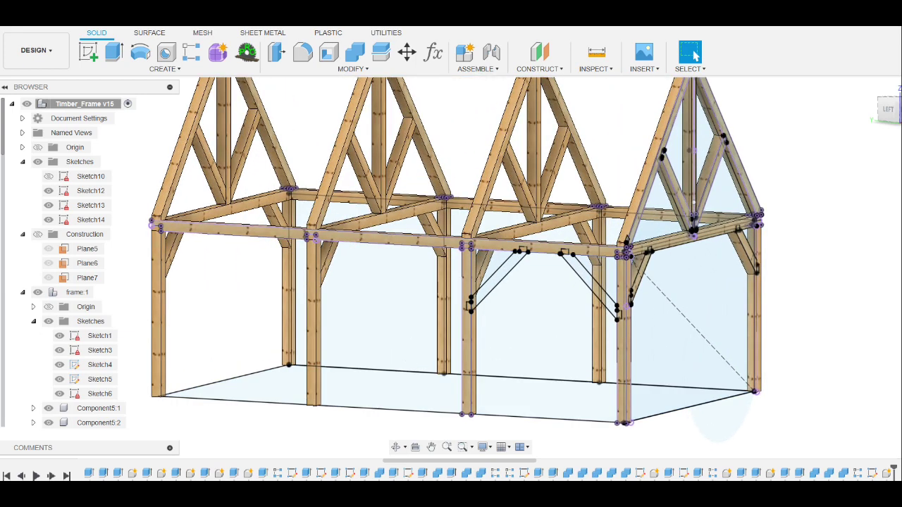
left_click(51, 476)
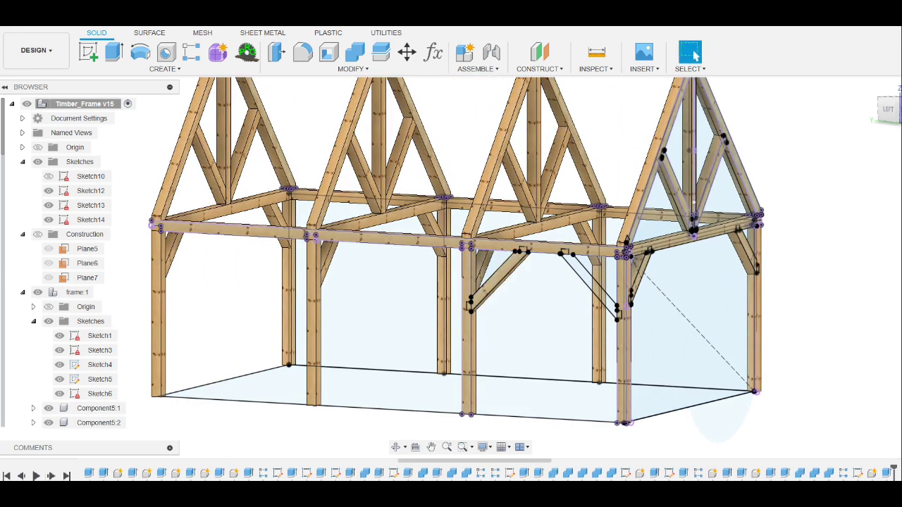
left_click(50, 476)
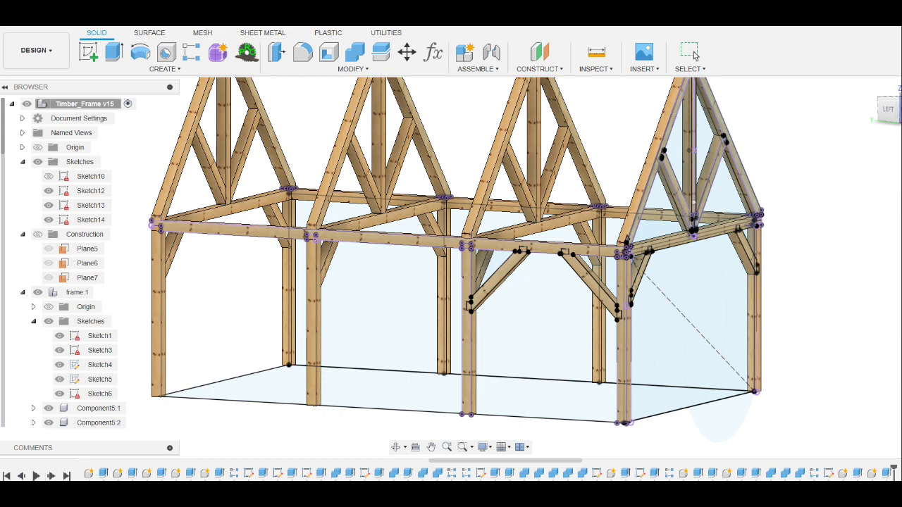
left_click(50, 476)
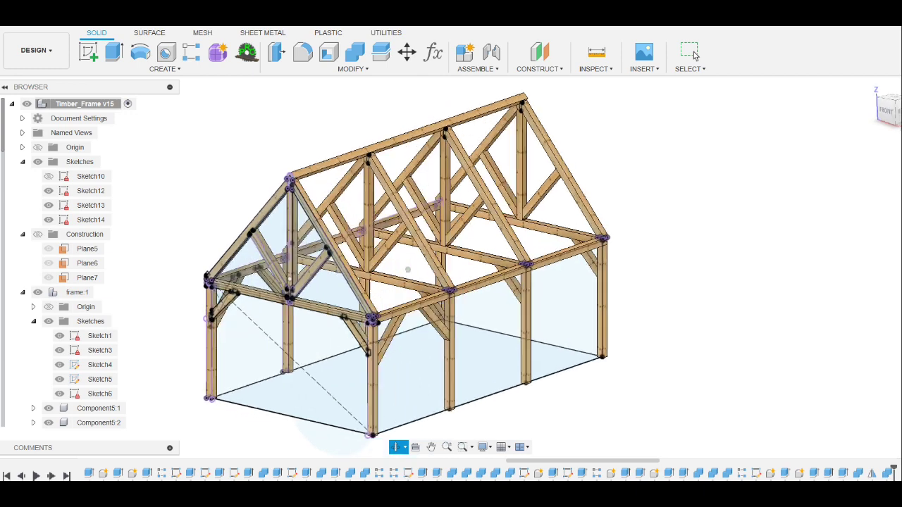
left_click(694, 55)
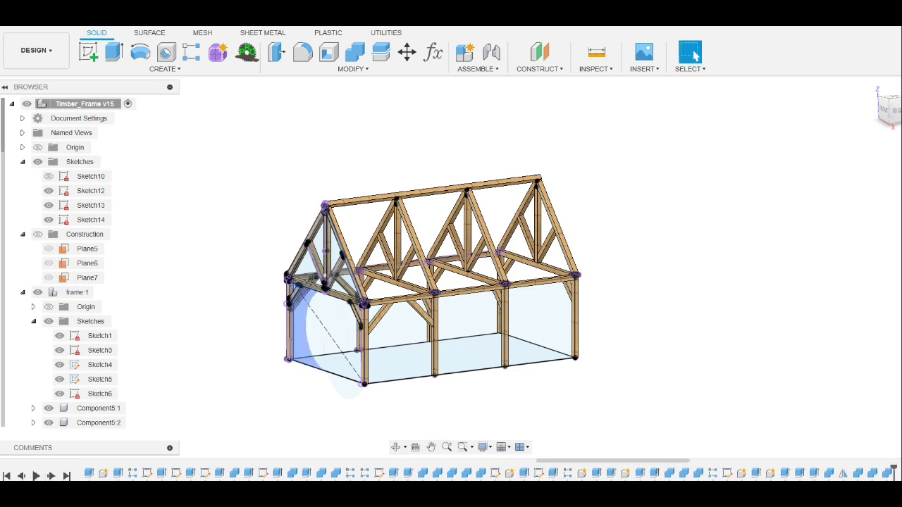
- Drag the right knee brace loose to inspect it, then undo the move
scroll(284, 327, "up", 3)
scroll(284, 327, "up", 2)
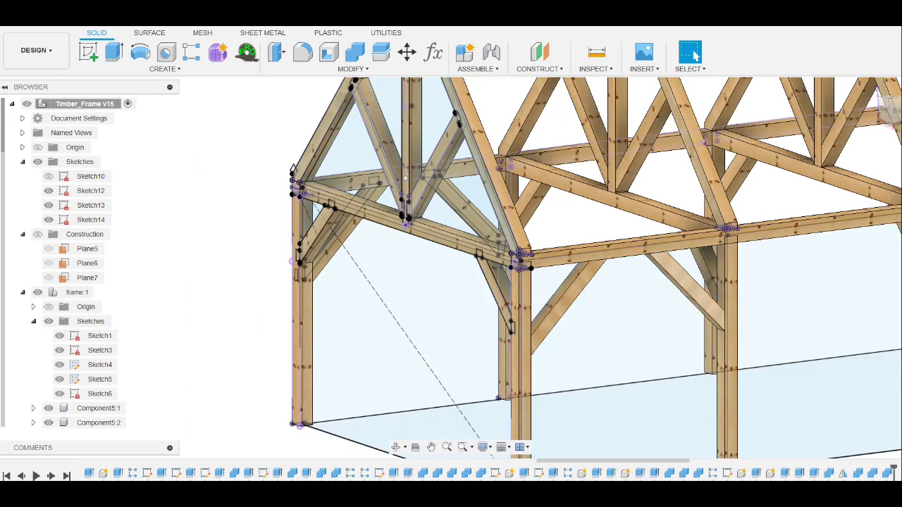
left_click_drag(677, 289, 666, 282)
mouse_move(666, 282)
middle_mouse_down("shift")
mouse_move(536, 232)
mouse_move(493, 254)
mouse_move(522, 246)
middle_mouse_up("shift")
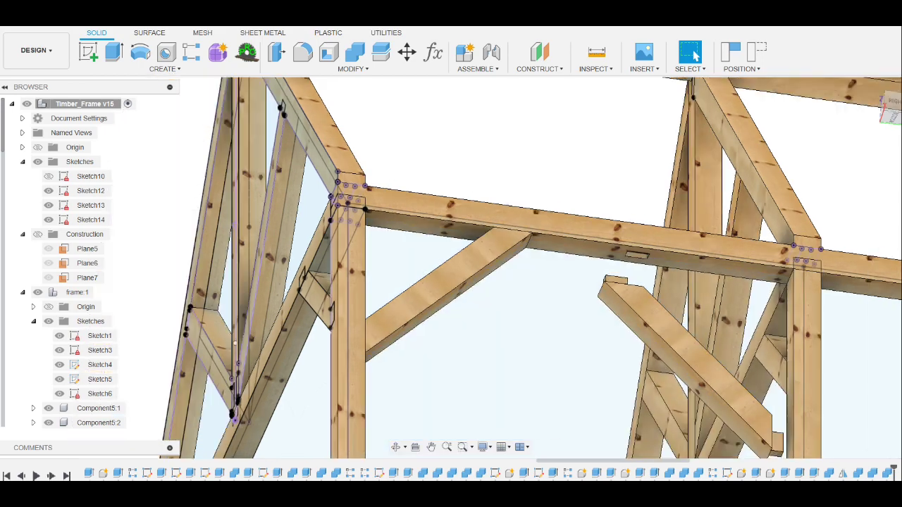
middle_click_drag(493, 282, 451, 366, "shift")
scroll(433, 358, "down", 3)
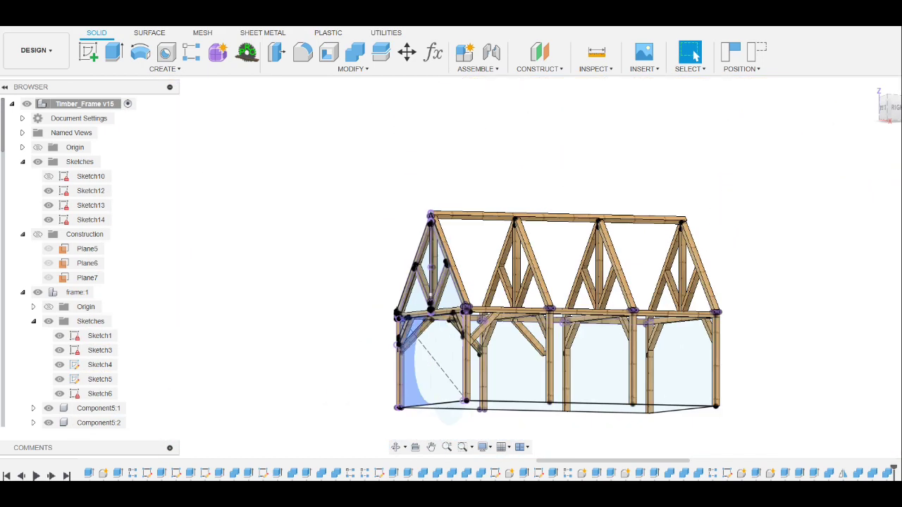
scroll(654, 357, "up", 4)
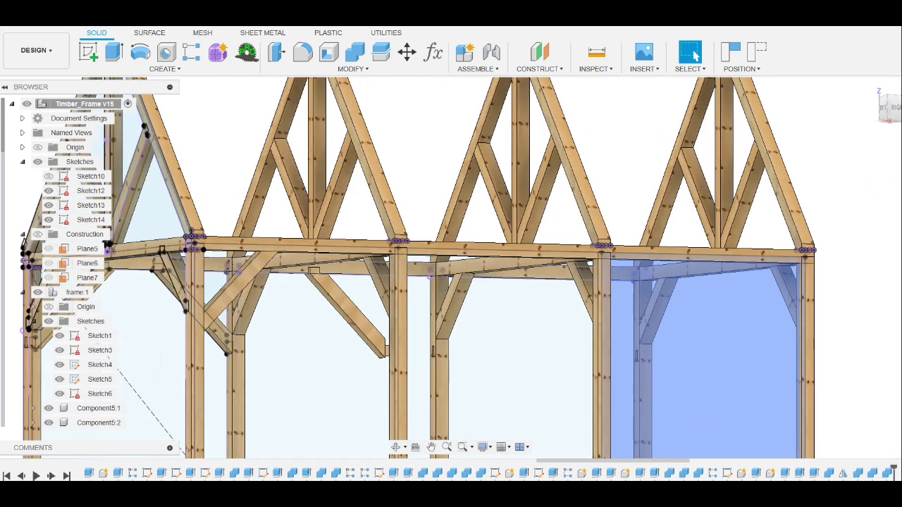
scroll(292, 384, "down", 5)
middle_click_drag(293, 384, 353, 423, "shift")
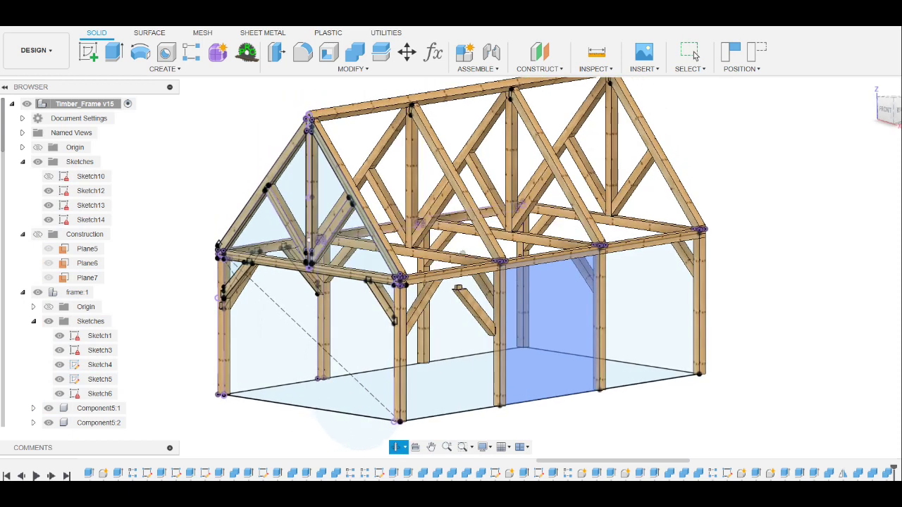
scroll(580, 420, "up", 2)
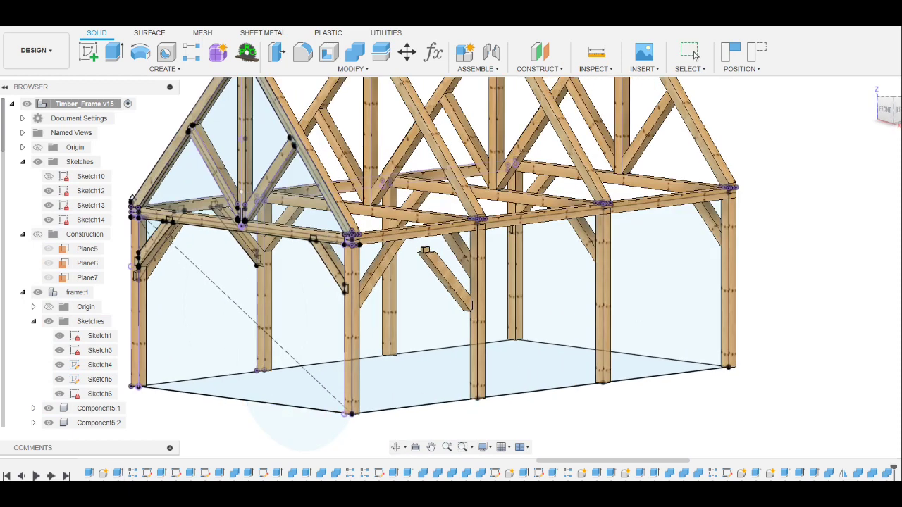
key("ctrl+z")
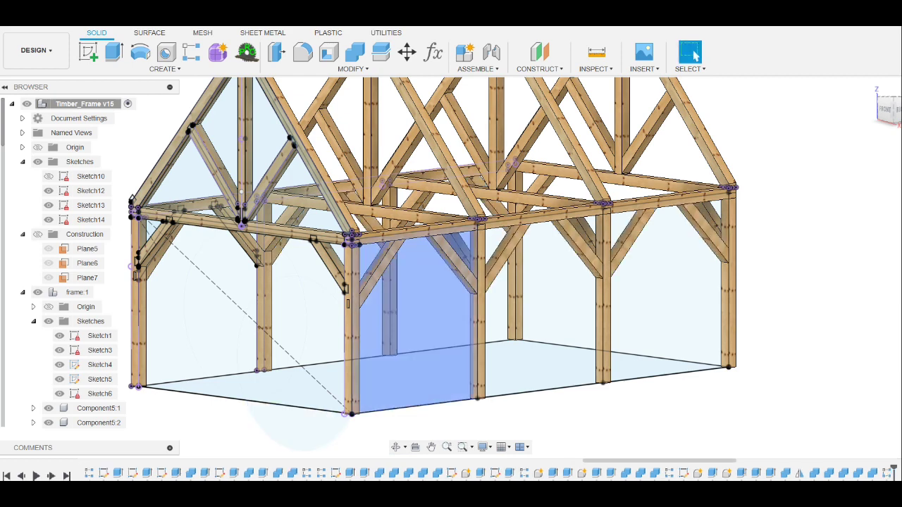
- Collapse the Timber_Frame browser tree to its root and orbit the shortened v17 frame
scroll(584, 242, "up", 5)
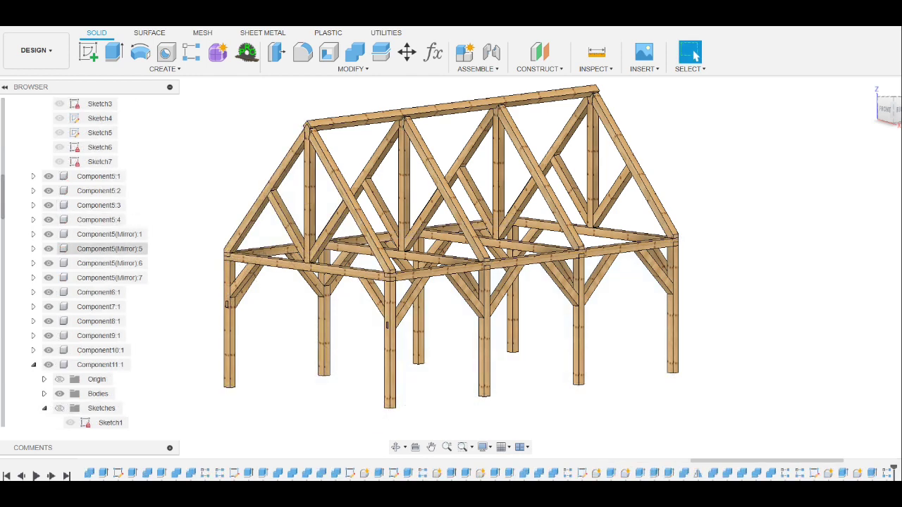
scroll(91, 249, "up", 4)
scroll(92, 249, "up", 5)
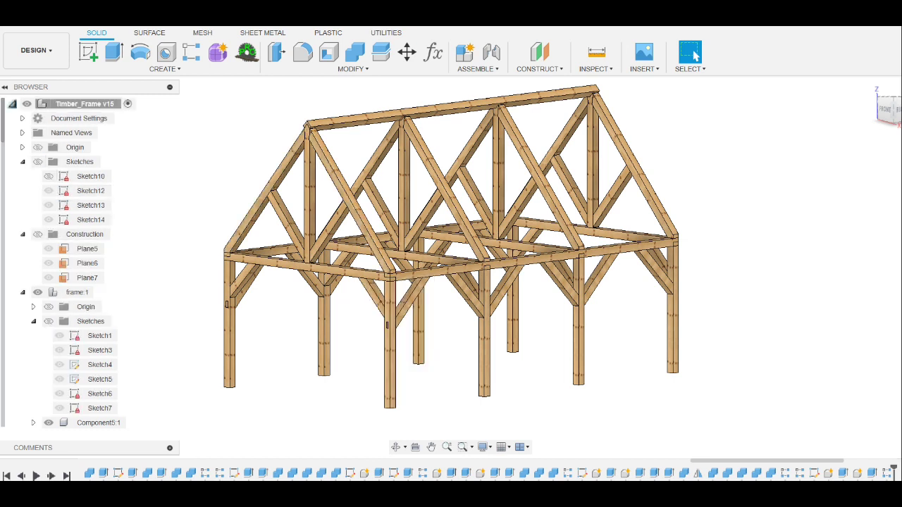
left_click(11, 103)
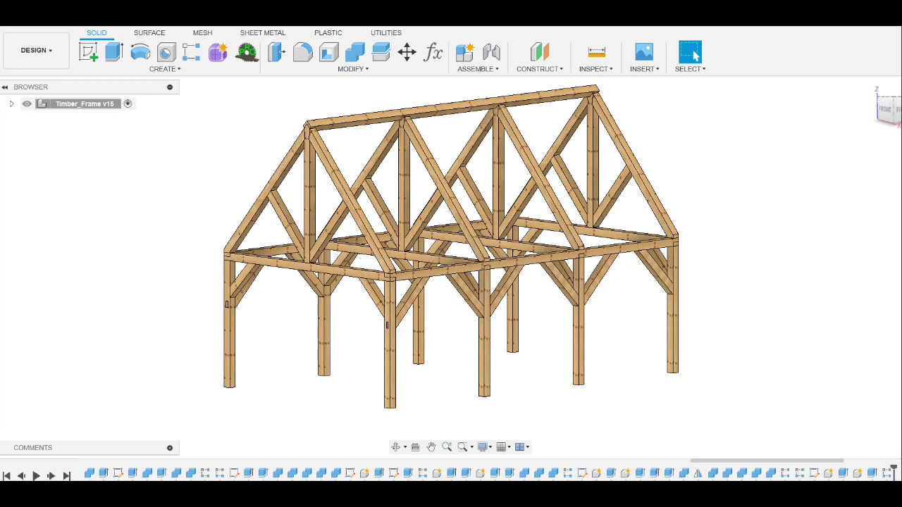
middle_click_drag(691, 53, 694, 55, "shift")
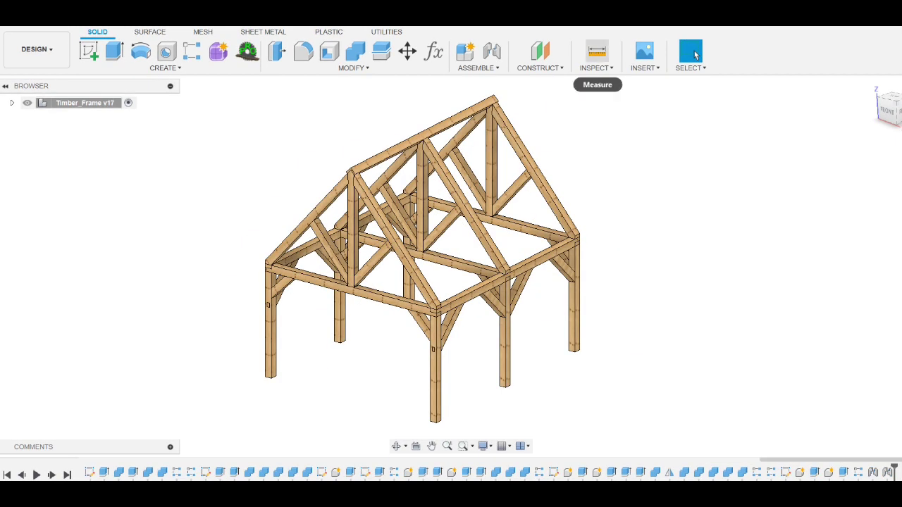
- Measure the spacing between two adjacent posts (3000 mm), then clear it
key("i")
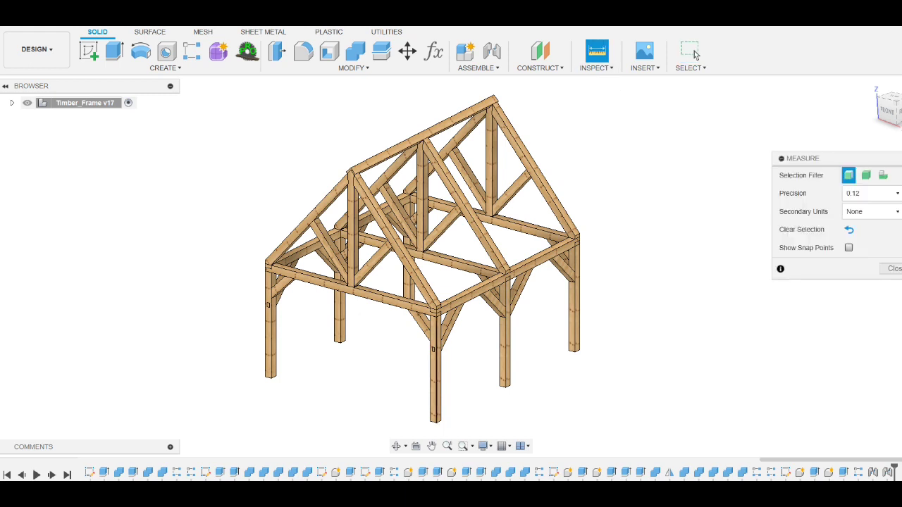
left_click(436, 373)
left_click(506, 339)
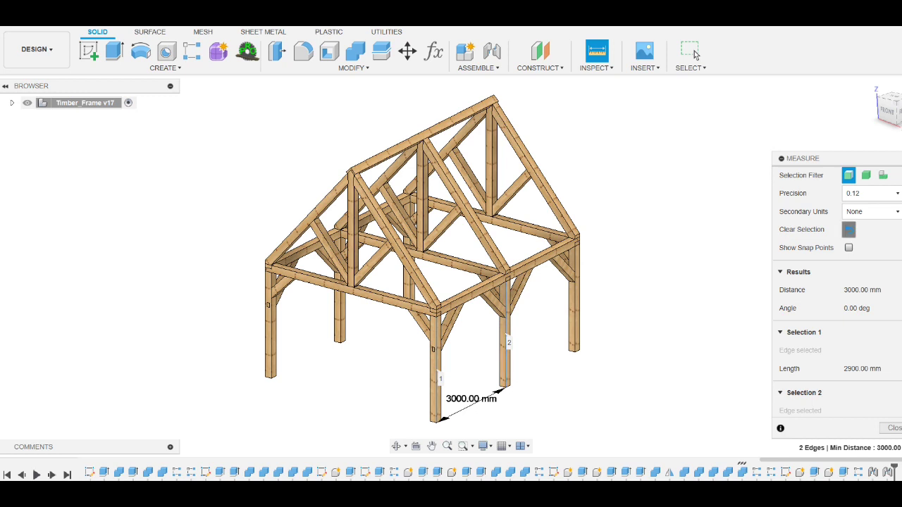
left_click(849, 229)
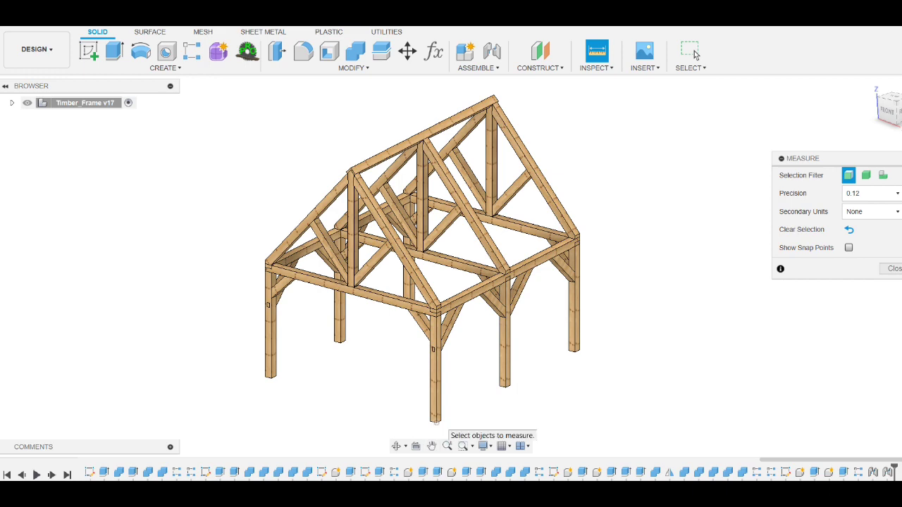
- Measure the corner post's height (3000 mm), fit the frame in view and close the measure tool
scroll(437, 422, "up", 5)
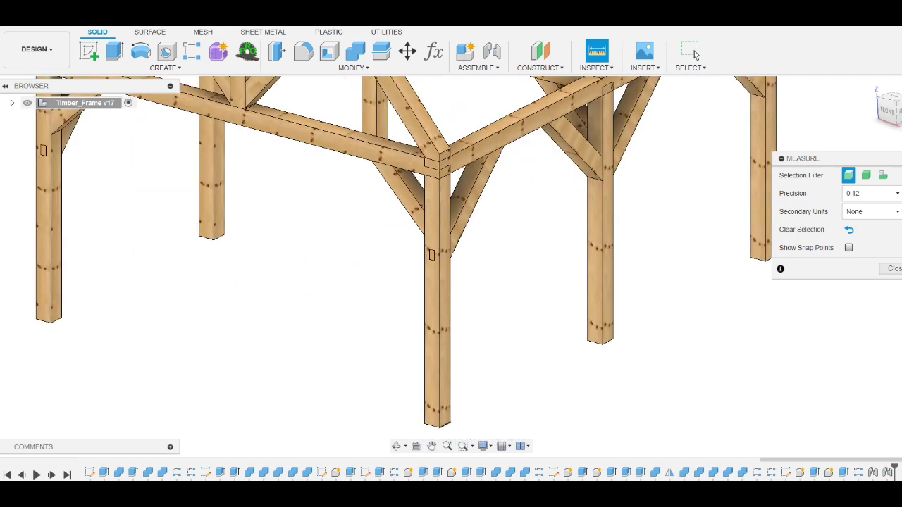
left_click(437, 425)
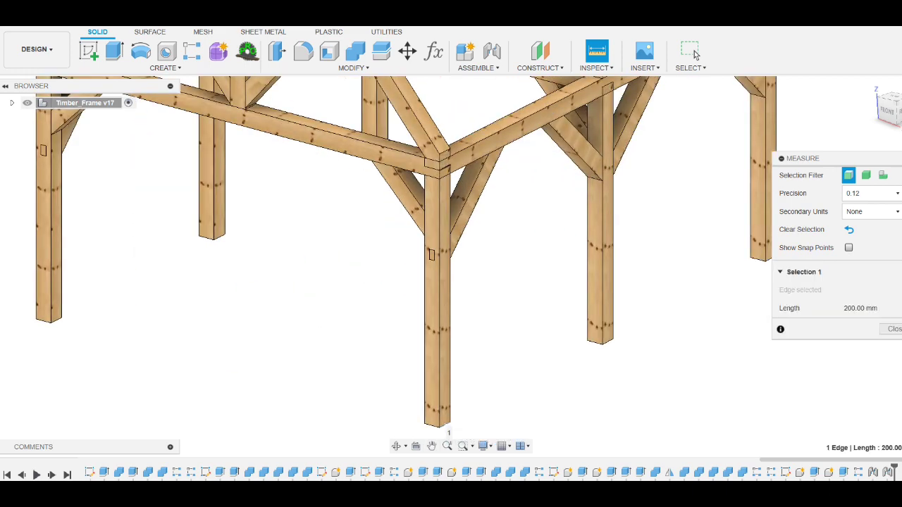
left_click(440, 173)
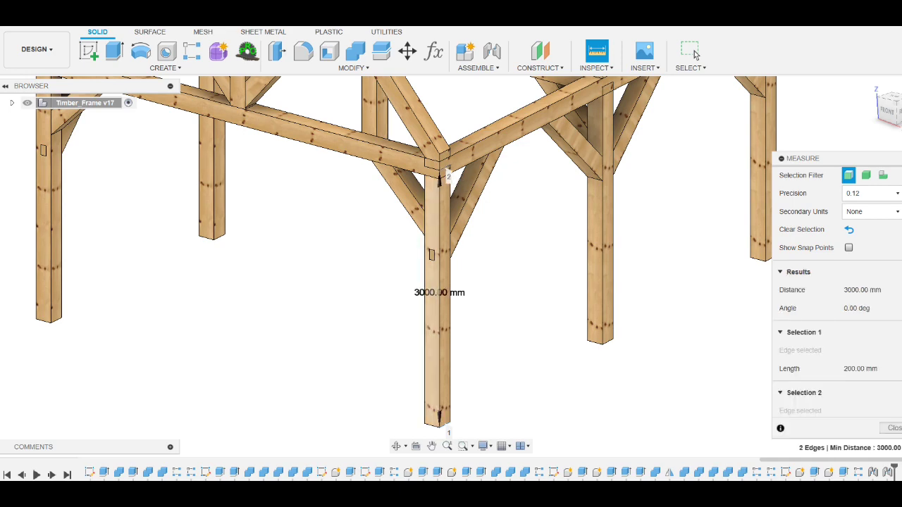
key("F6")
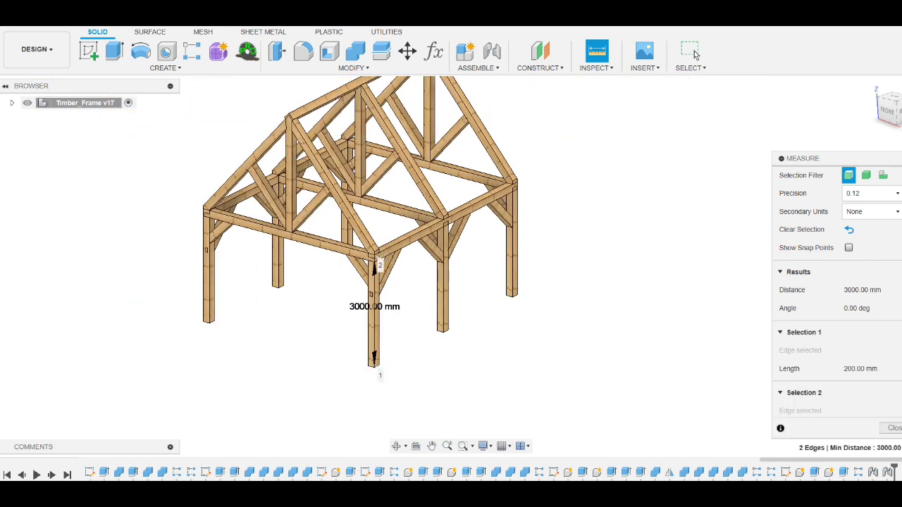
left_click(694, 55)
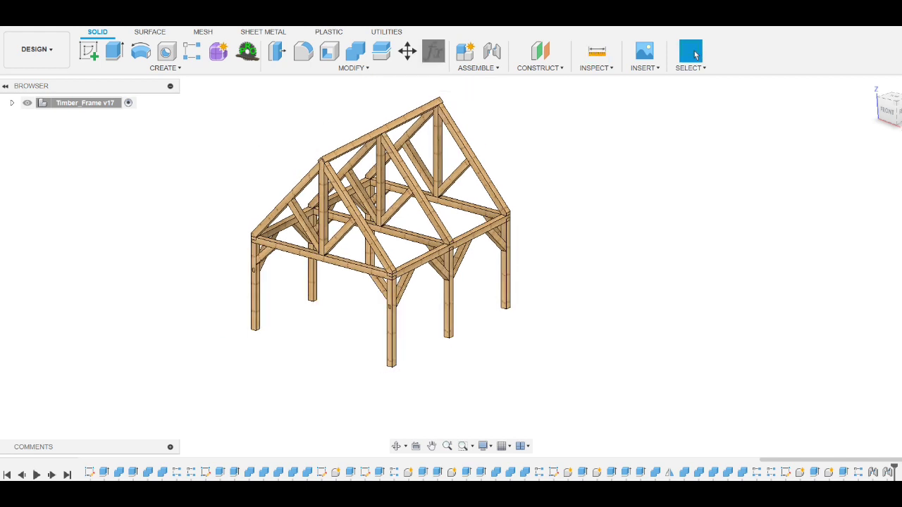
- In the user parameters, set d to 2500 mm and post to 150 mm
left_click(434, 51)
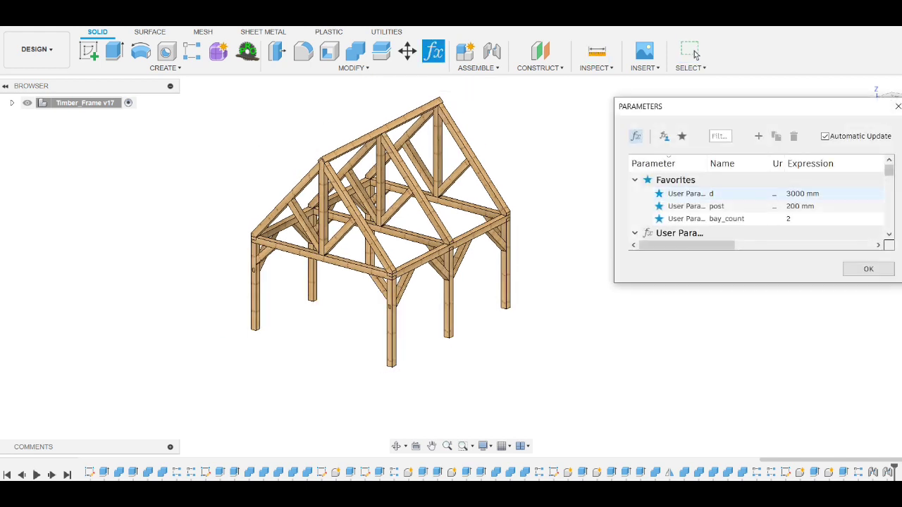
key("Tab")
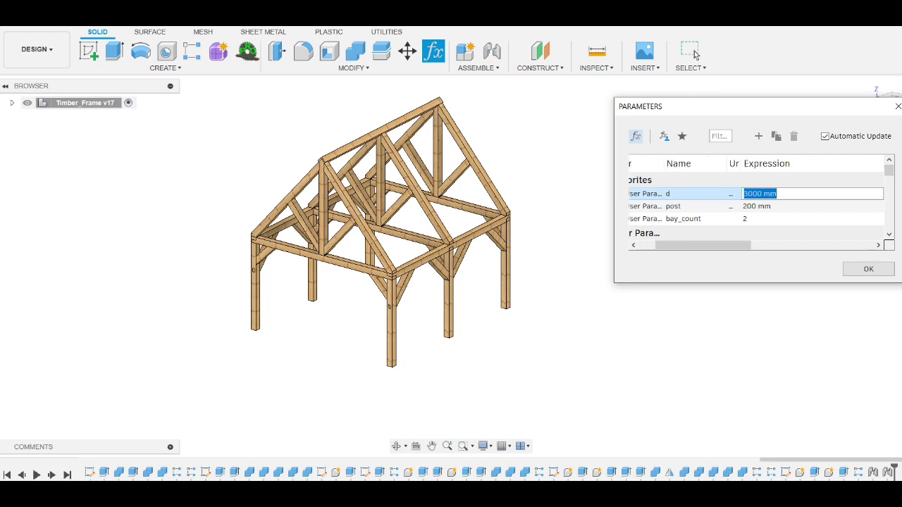
type("280")
type("0")
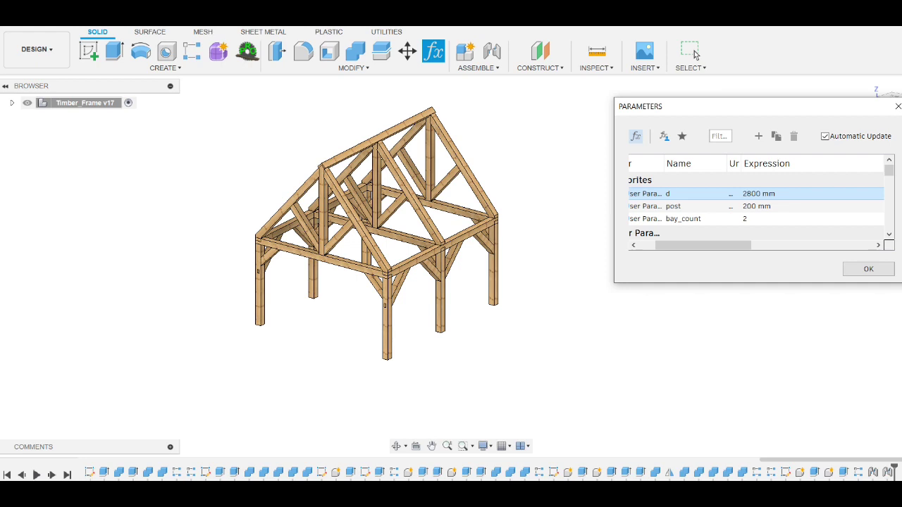
left_click(775, 193)
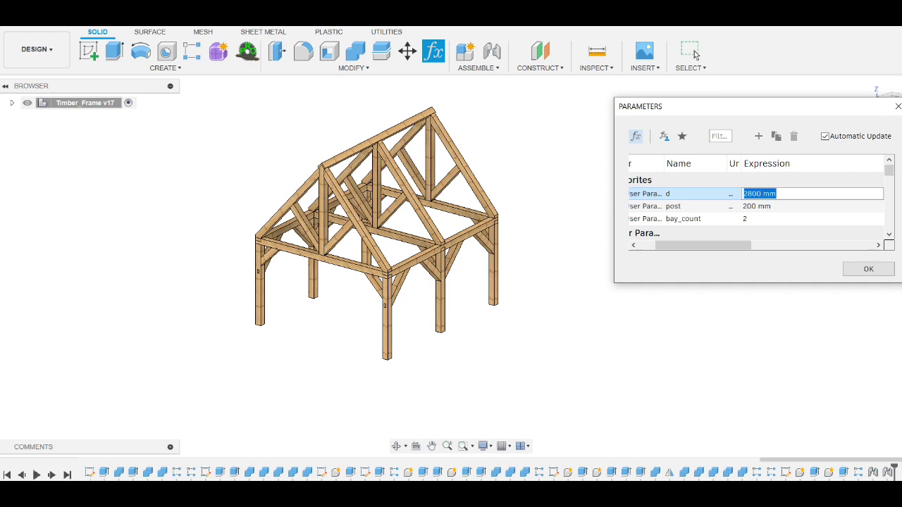
type("2500")
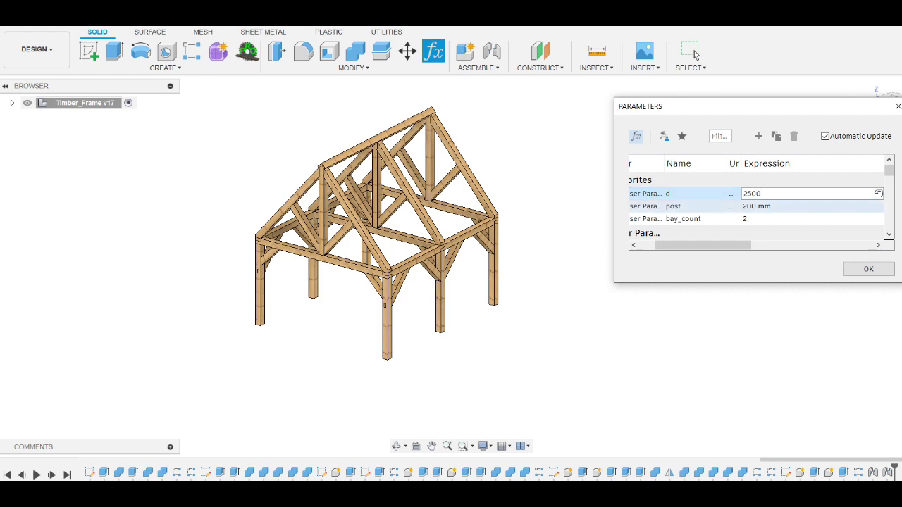
key("Return")
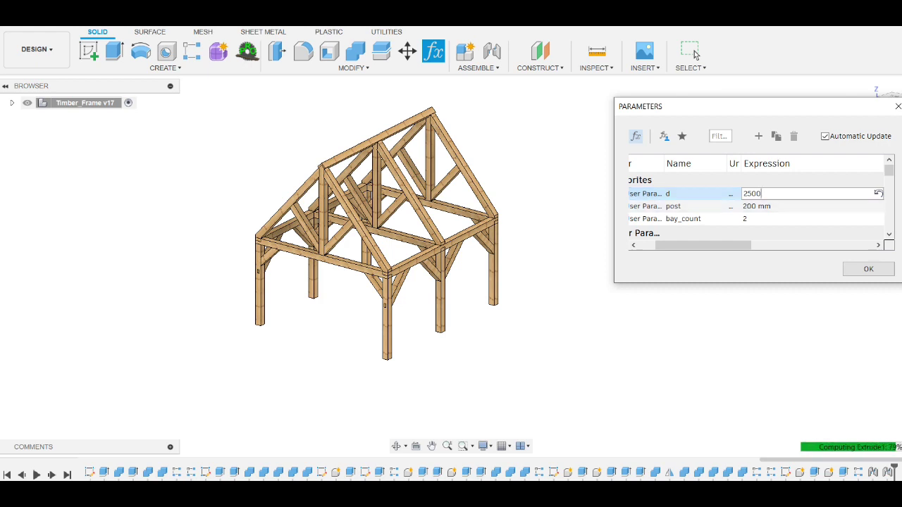
key("Tab")
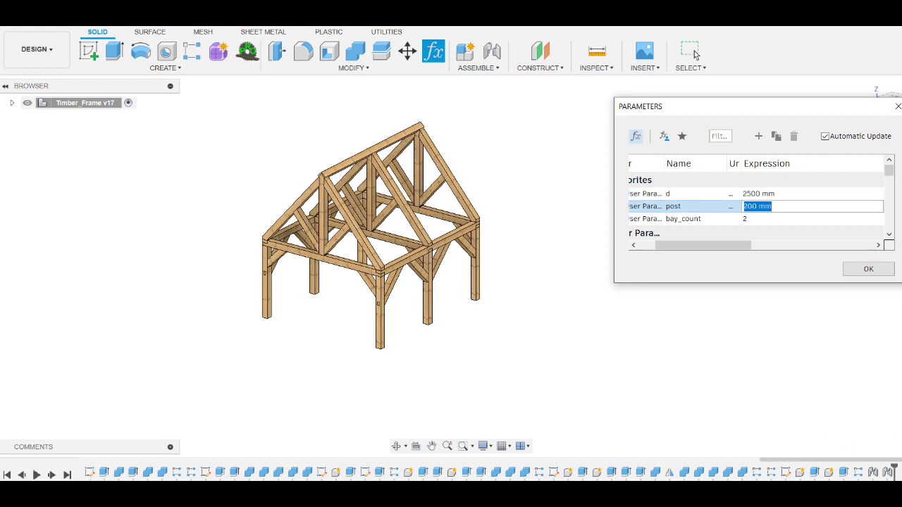
type("1")
type("50")
left_click(743, 216)
type("3")
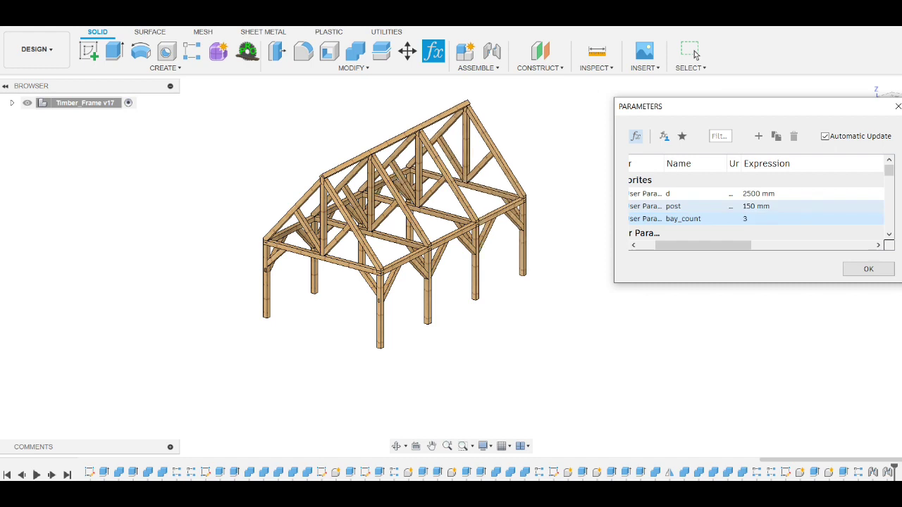
- Close the parameter list, then orbit and zoom to inspect the three-bay frame
key("Return")
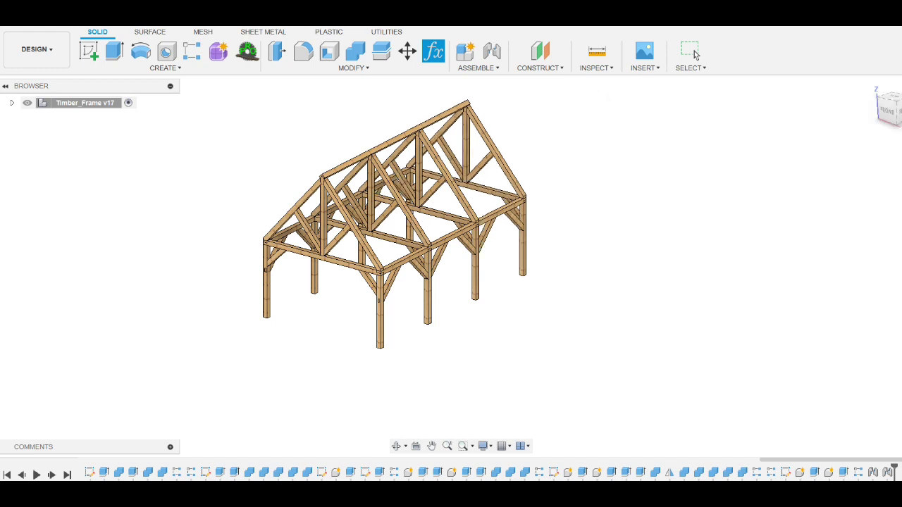
middle_click_drag(695, 55, 695, 54, "shift")
scroll(695, 54, "up", 3)
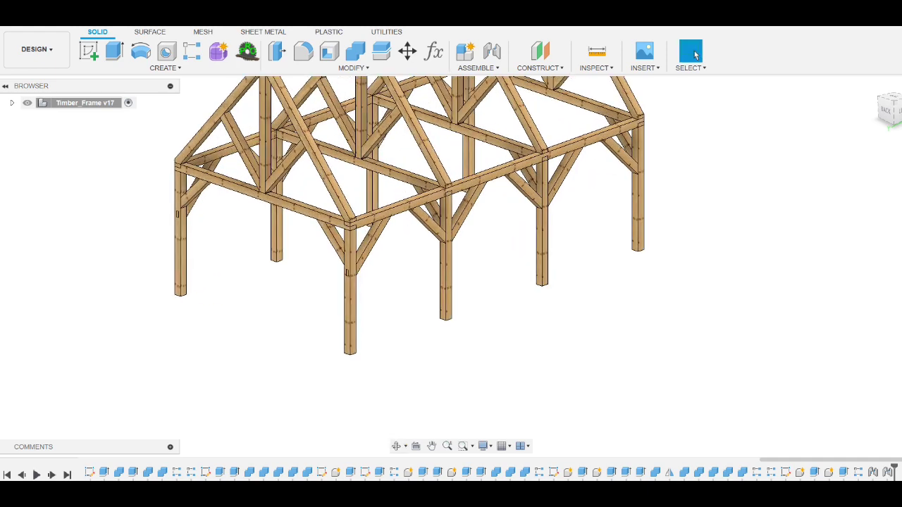
scroll(694, 54, "up", 2)
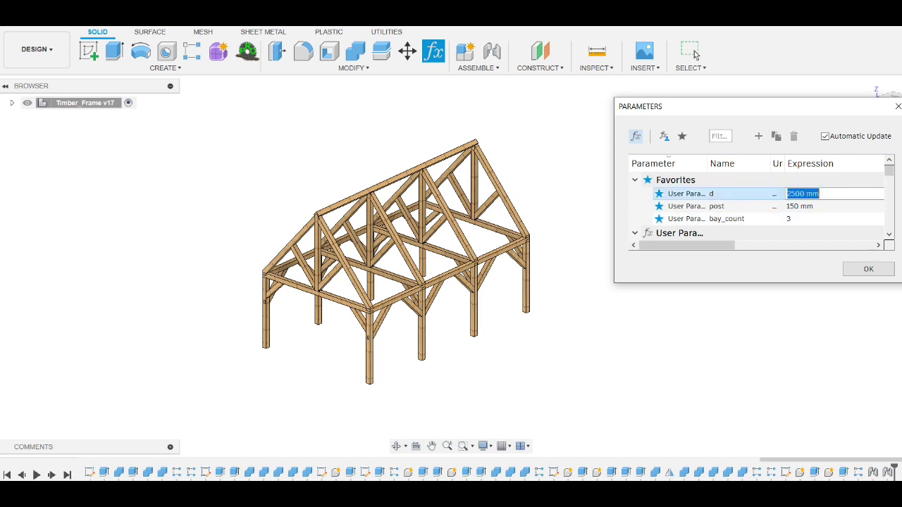
- Set d to 3000 mm, post to 200 mm and bay_count to 5, then close the parameters
type("3000")
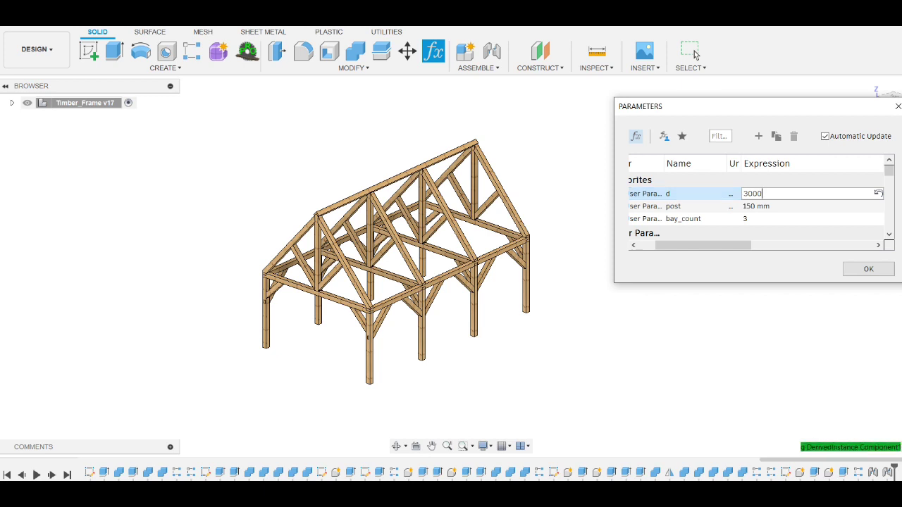
key("Tab")
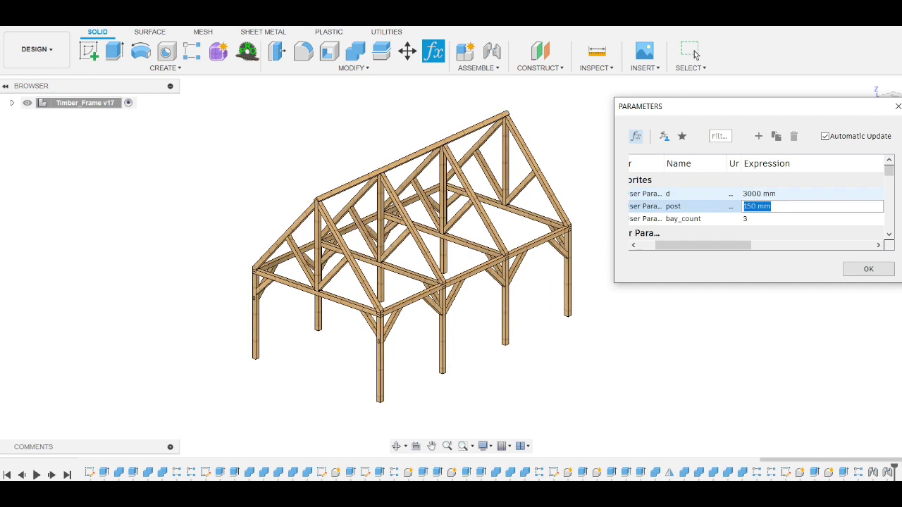
type("200")
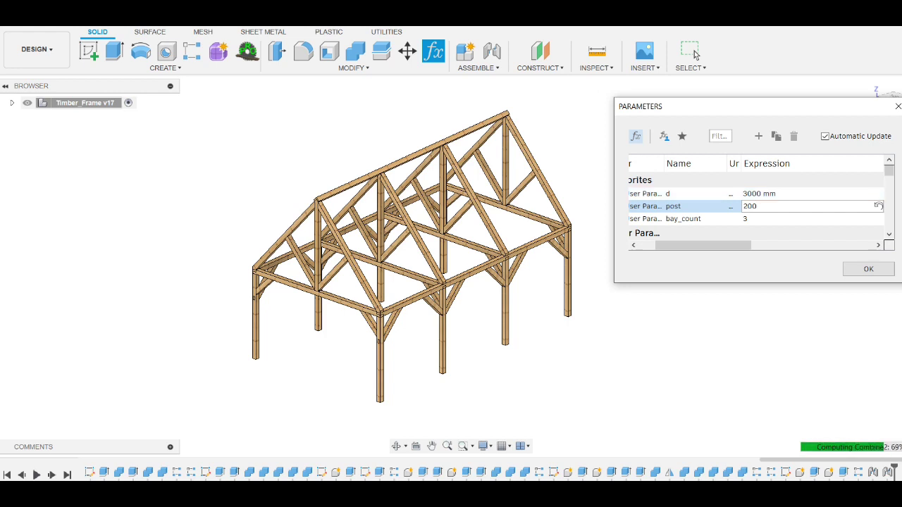
key("Tab")
type("5")
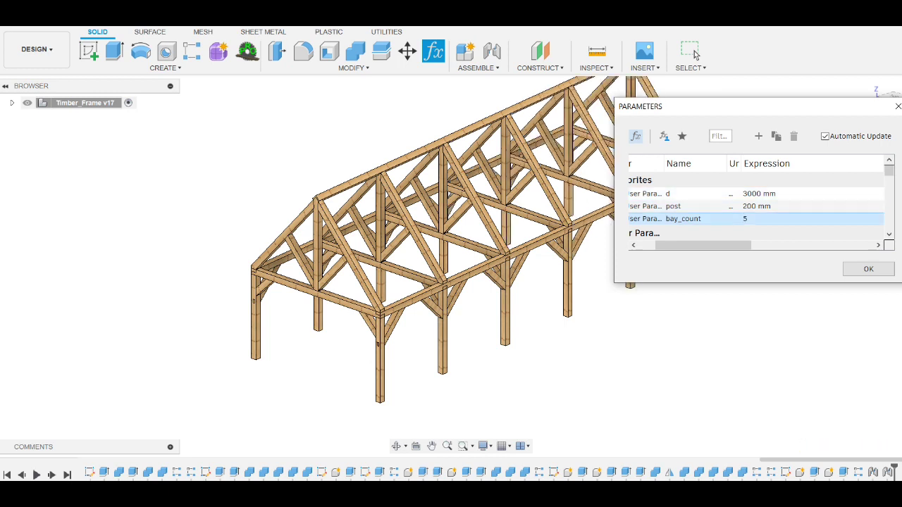
key("Return")
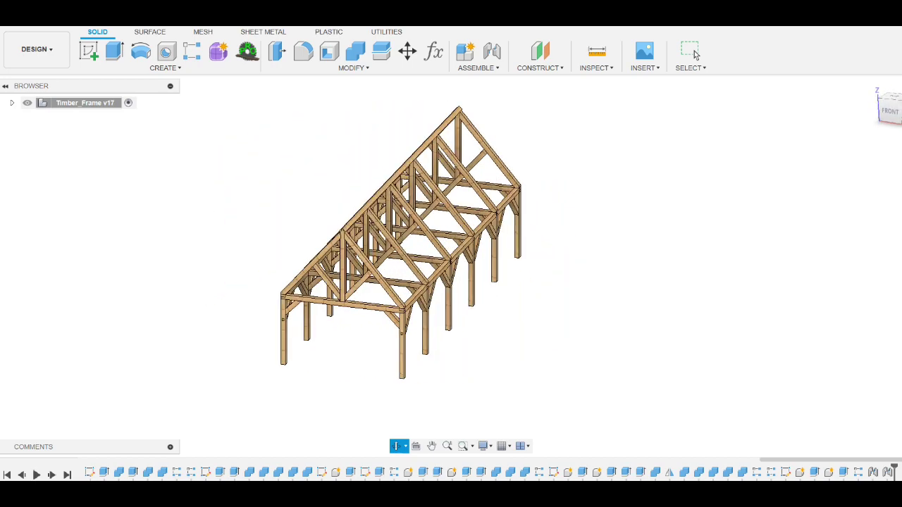
left_click(694, 54)
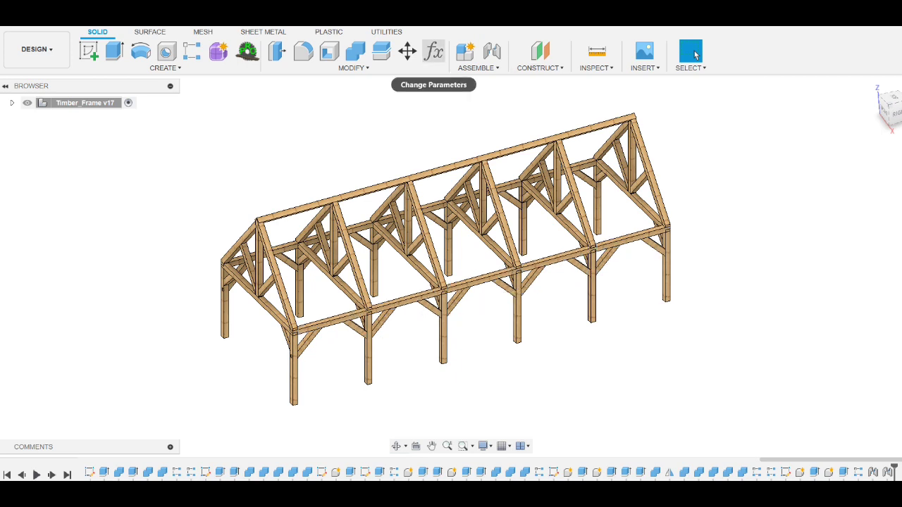
- Change post to 150 then 120 mm and bay_count to 2 in the user parameters
left_click(434, 51)
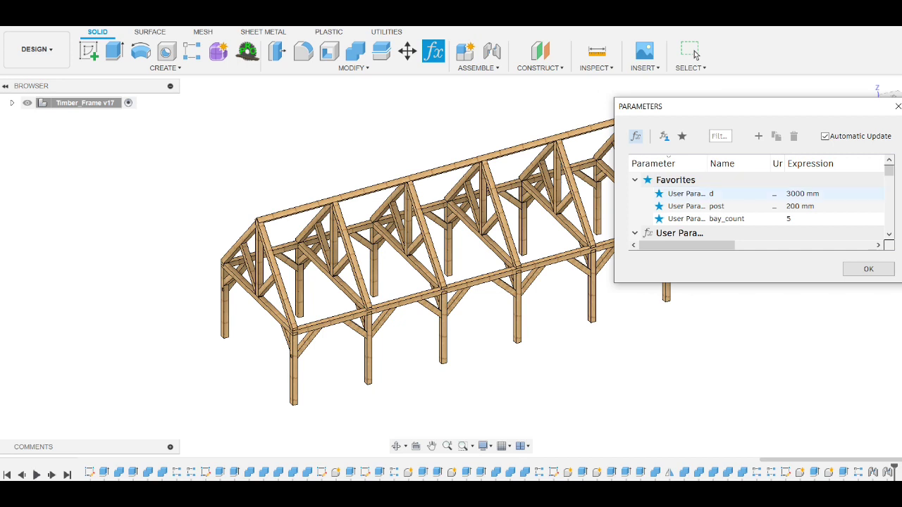
left_click(800, 205)
type("150")
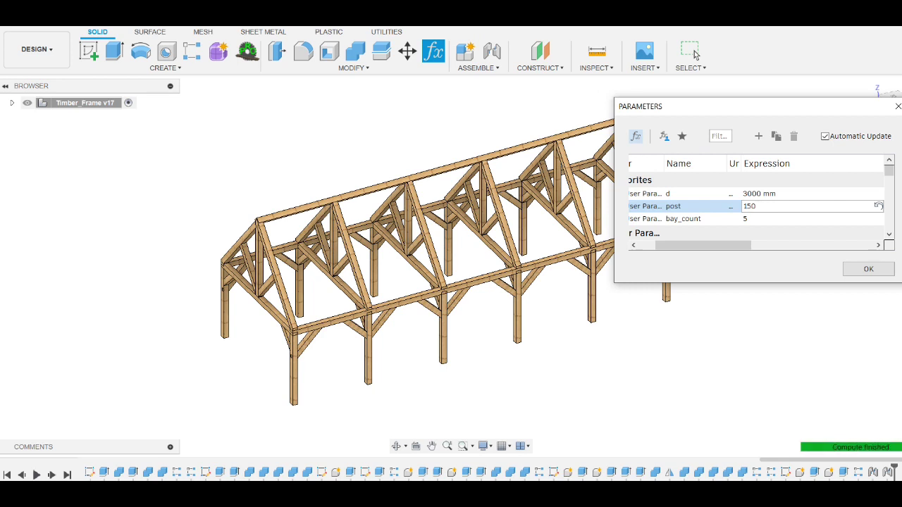
key("Return")
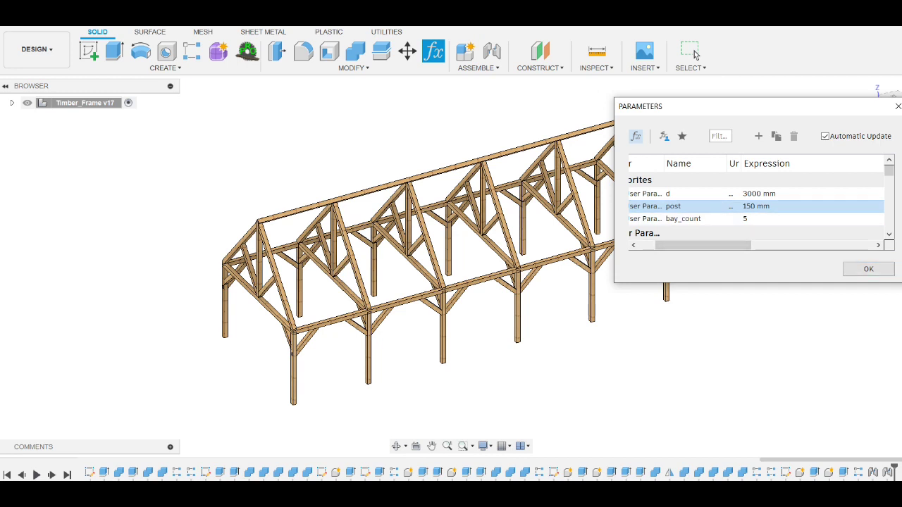
left_click(756, 206)
type("120")
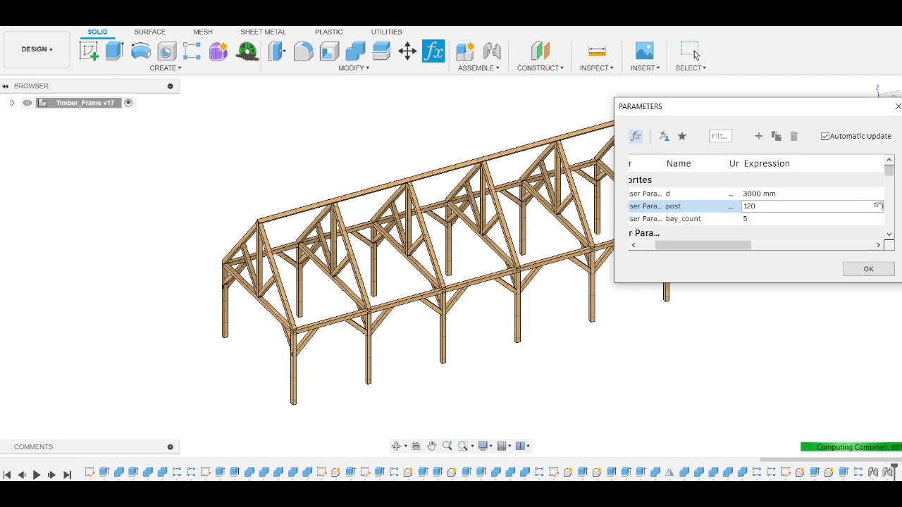
key("Tab")
type("2")
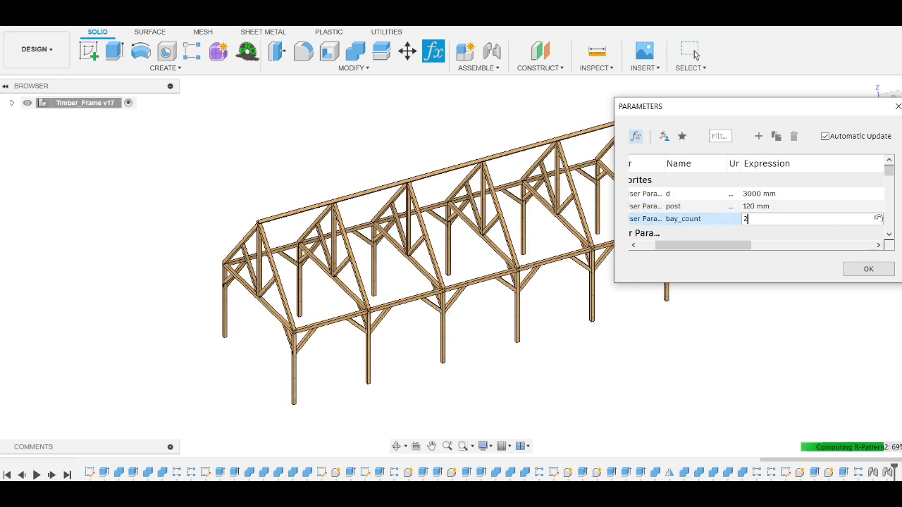
key("Return")
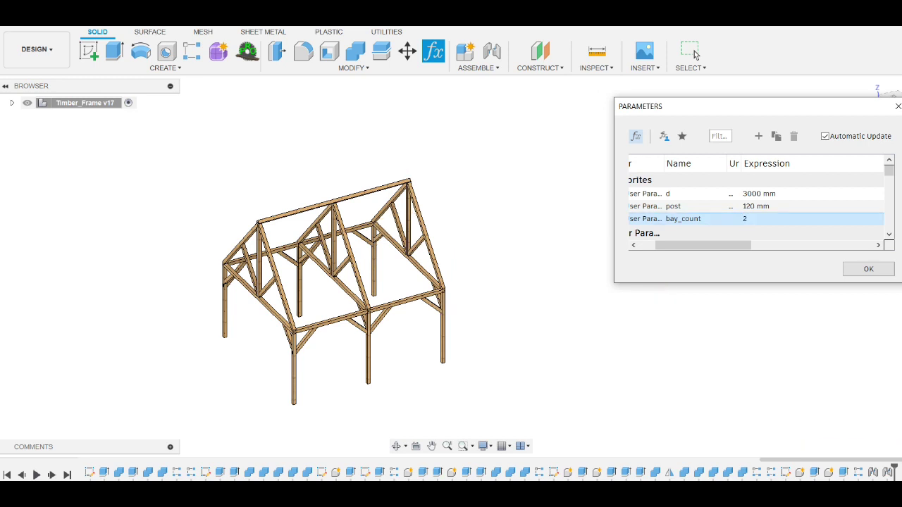
key("Return")
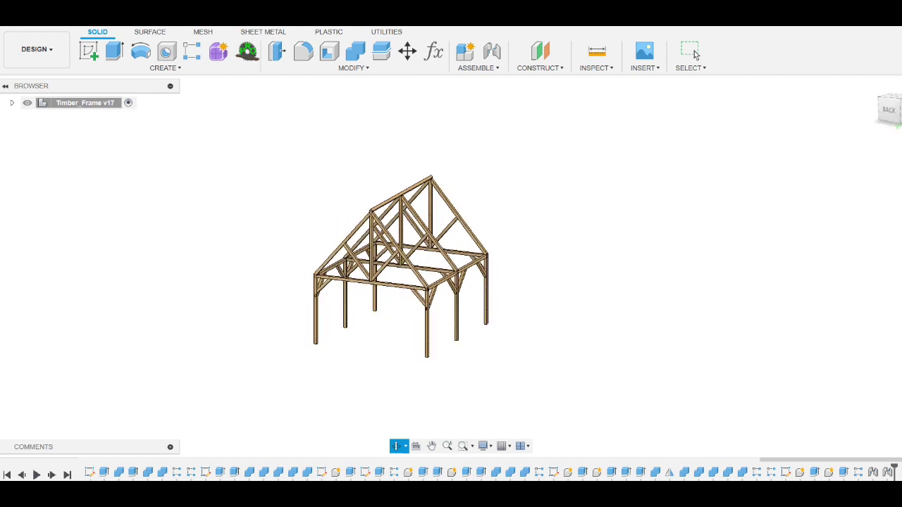
left_click(694, 55)
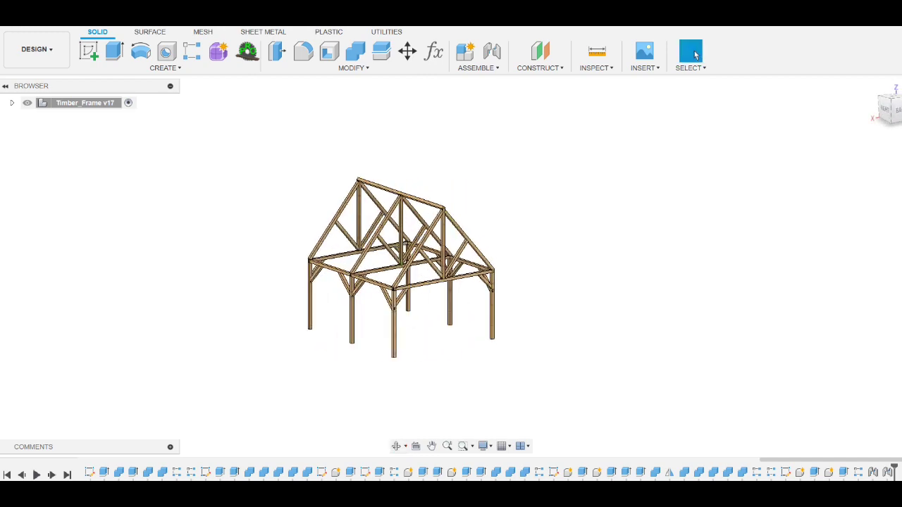